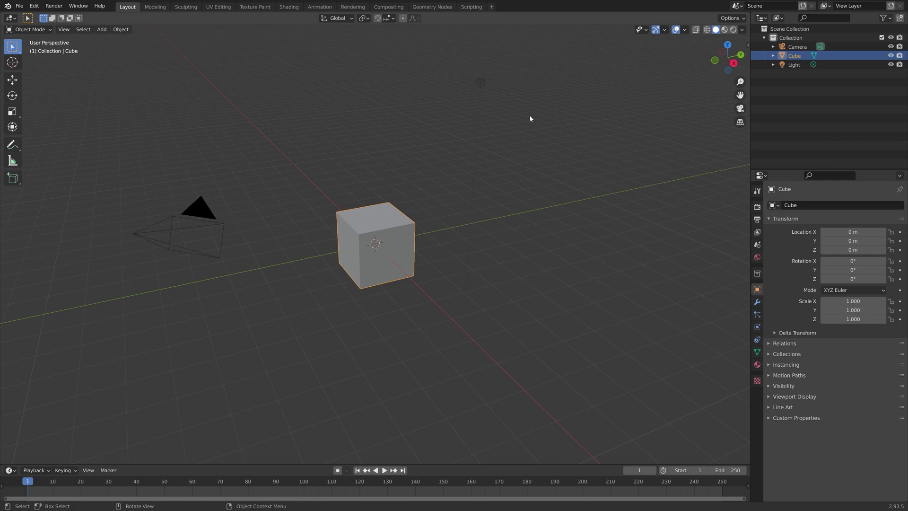
- Add a Subdivision Surface modifier to the cube, raise its viewport level, and apply it
click(756, 301)
click(786, 205)
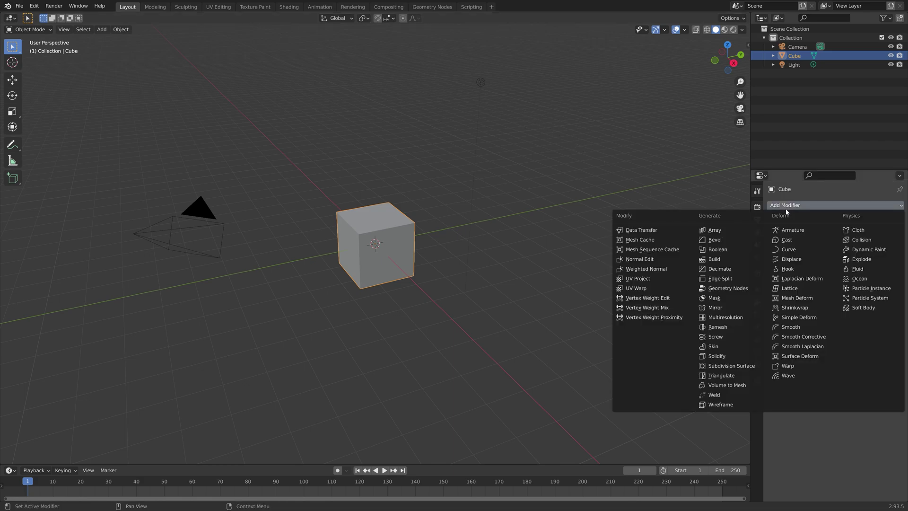
click(739, 366)
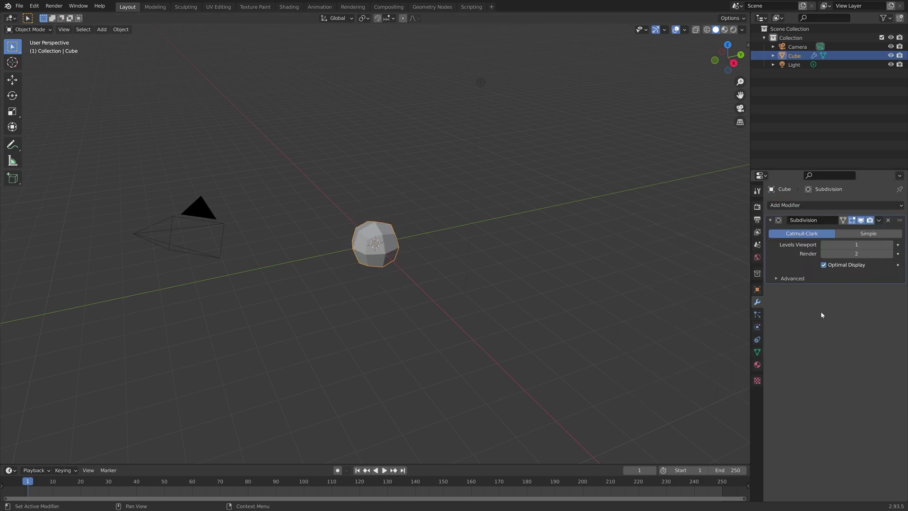
click(890, 245)
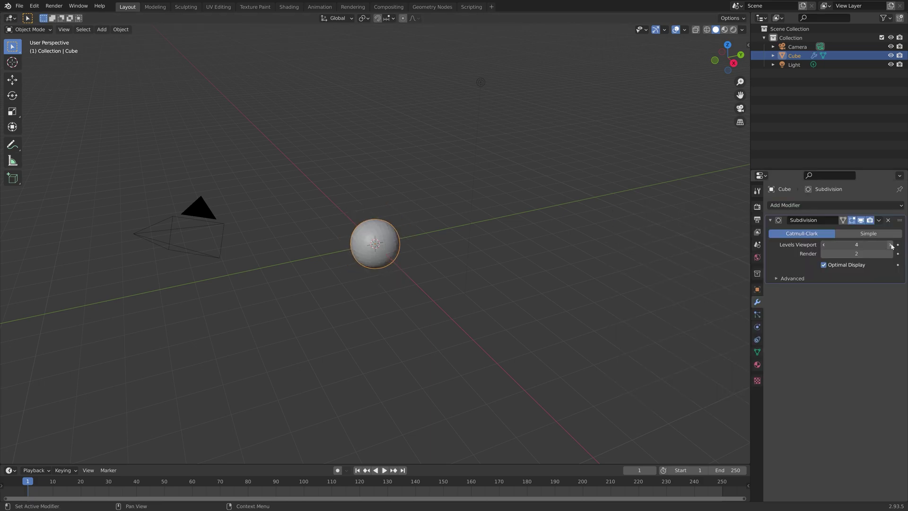
click(878, 220)
click(836, 230)
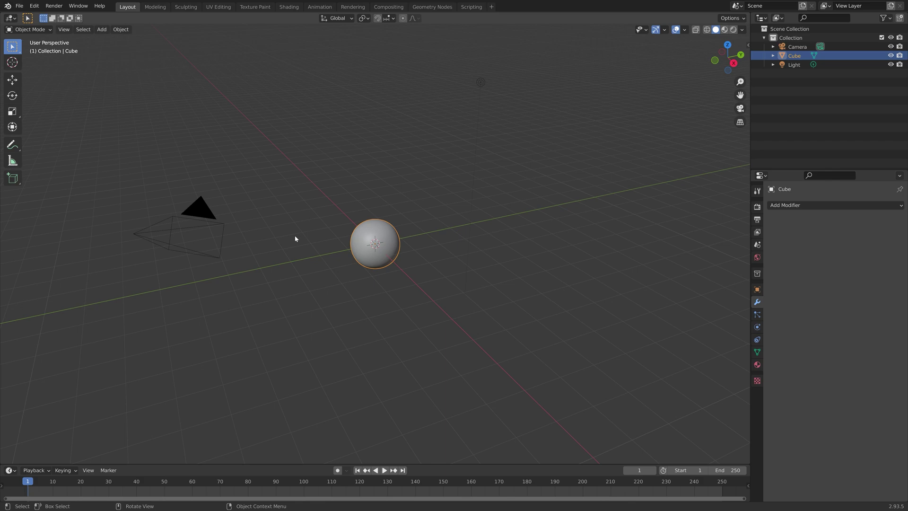
scroll(342, 236, up, 4)
scroll(342, 236, up, 2)
- Spherize the mesh fully in Edit Mode (Shift+Alt+S, factor 1) and return to Object Mode
key(Tab)
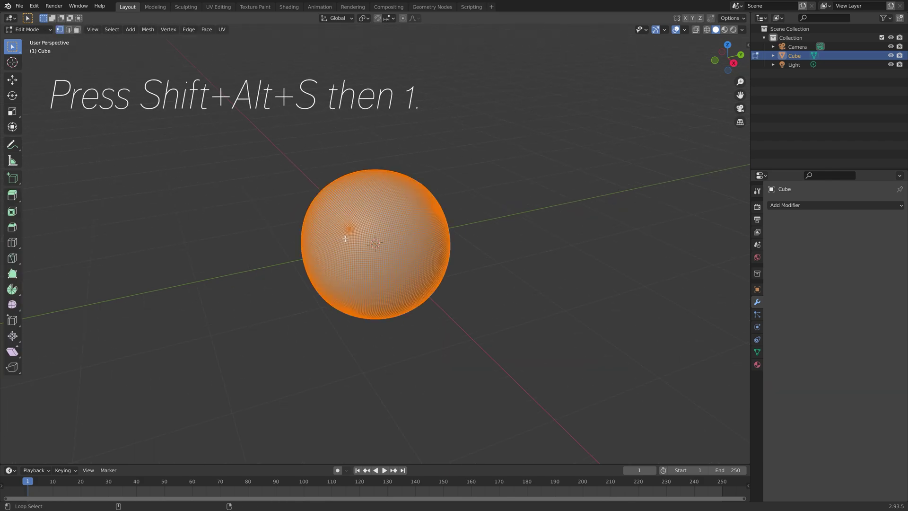
key(shift+alt+s)
key(1)
key(Return)
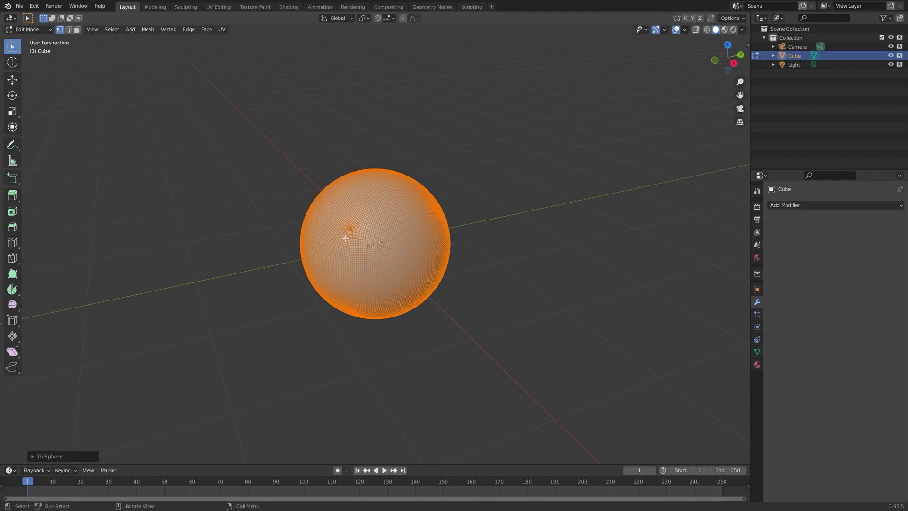
key(Tab)
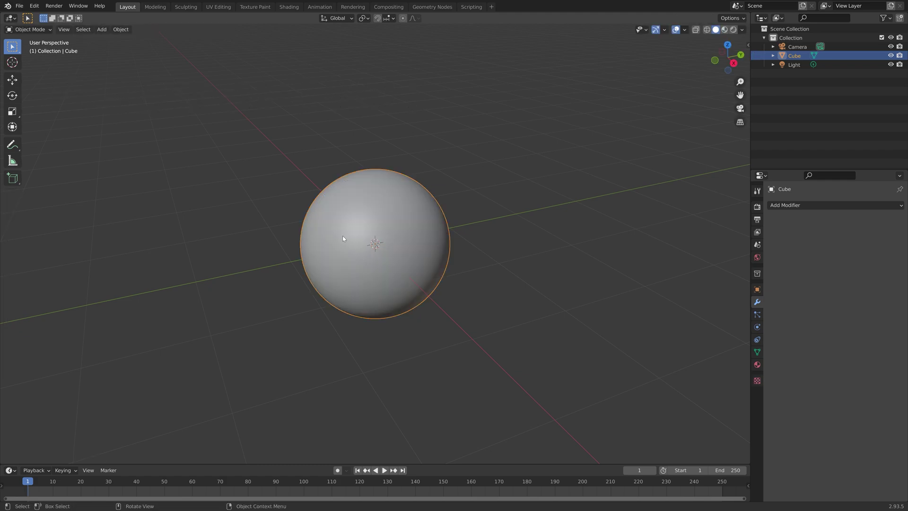
- Shade the sphere smooth through the Object menu and orbit around it
click(121, 30)
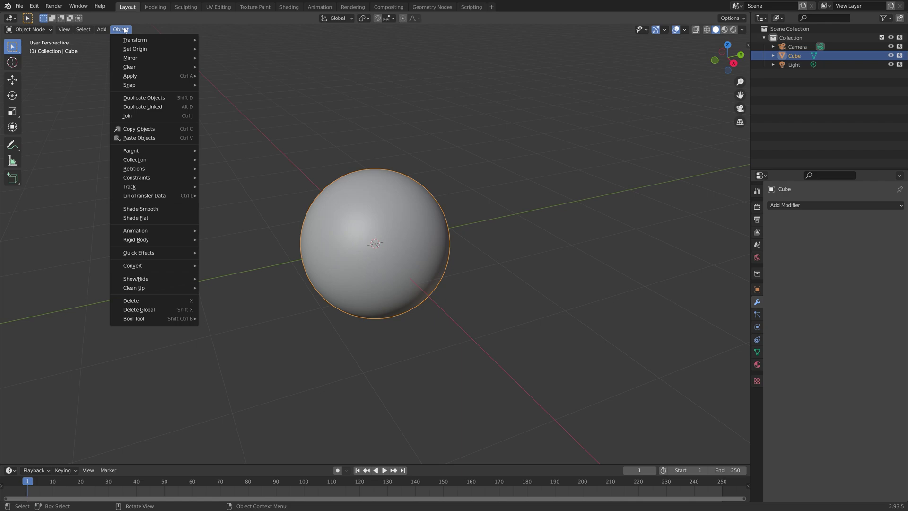
click(164, 210)
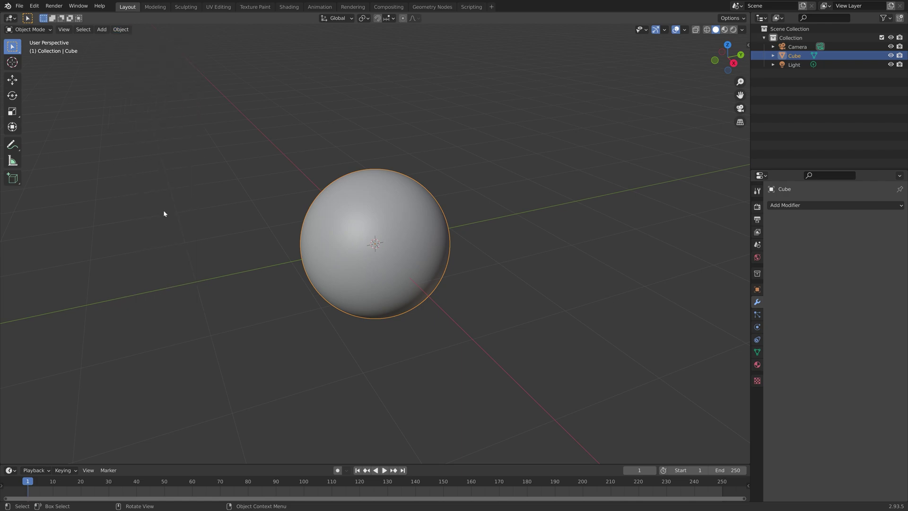
scroll(306, 262, up, 6)
middle_drag(308, 260, 358, 243)
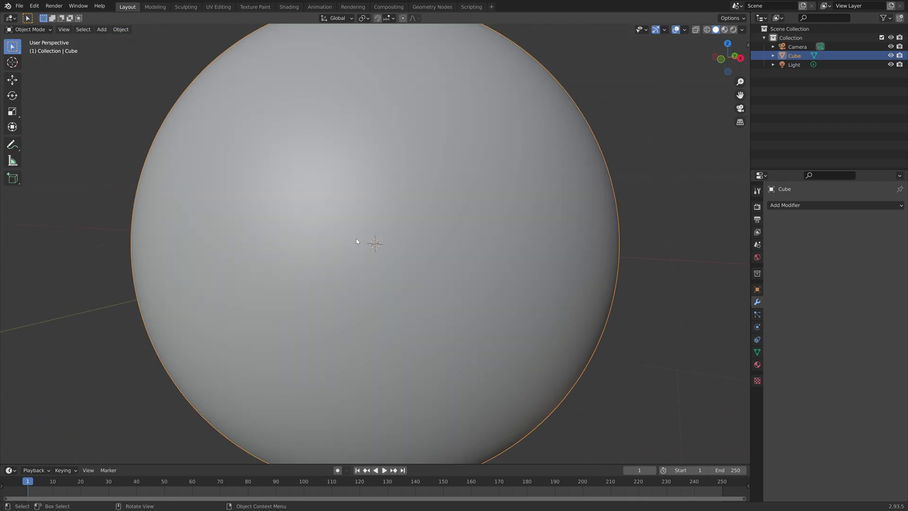
scroll(407, 232, down, 9)
scroll(407, 232, down, 2)
middle_drag(409, 231, 415, 243)
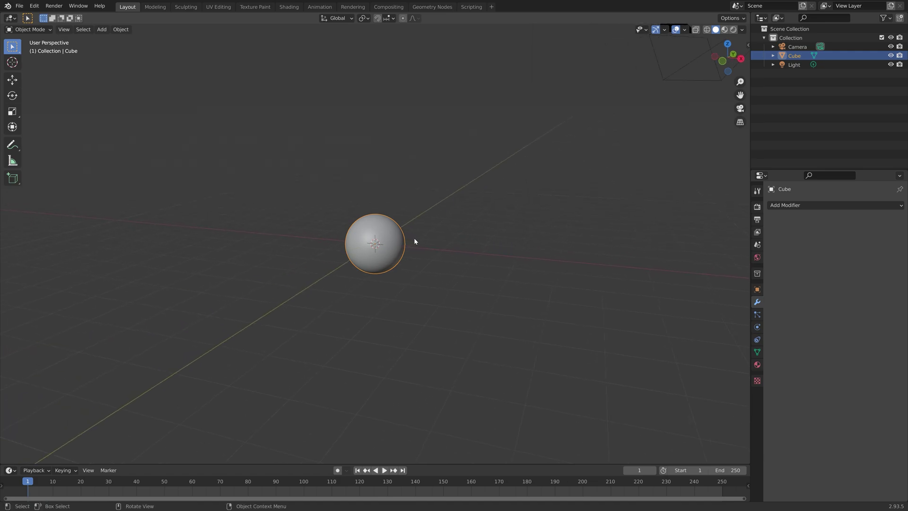
- Add a Plane mesh and scale it up into a large flat ground sheet
key(shift+a)
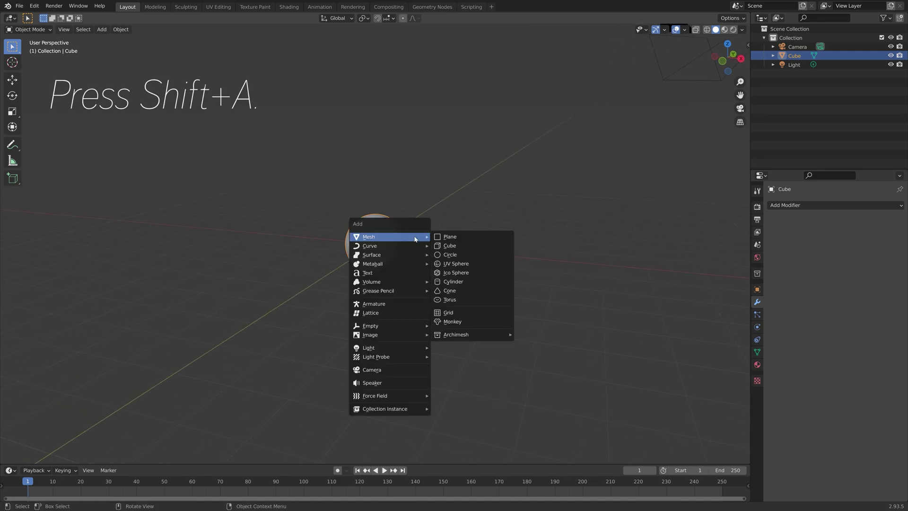
click(454, 240)
key(s)
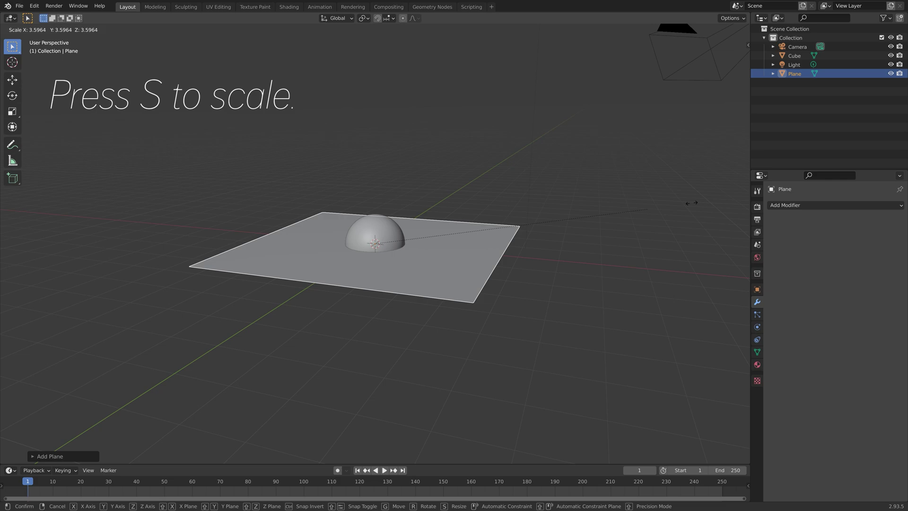
click(639, 271)
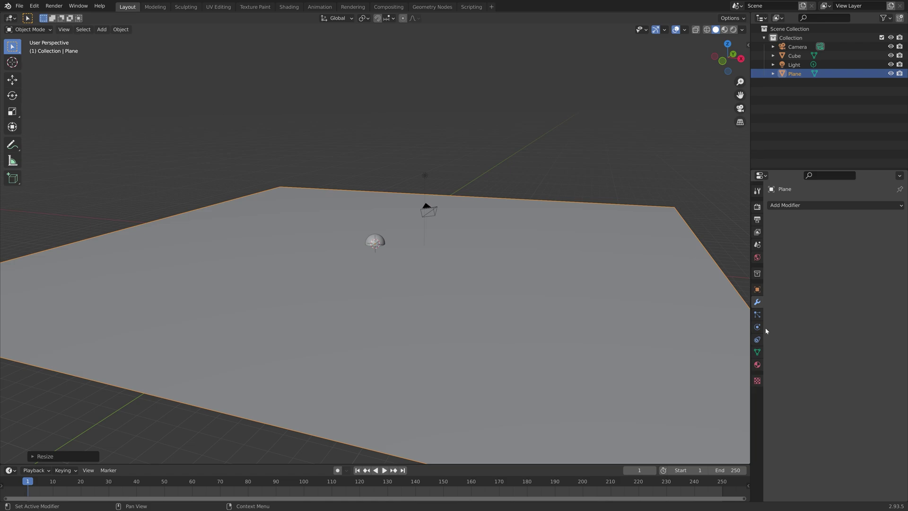
- Add a particle system to the plane: 100 particles, emission end frame 1000, lifetime 600
click(757, 314)
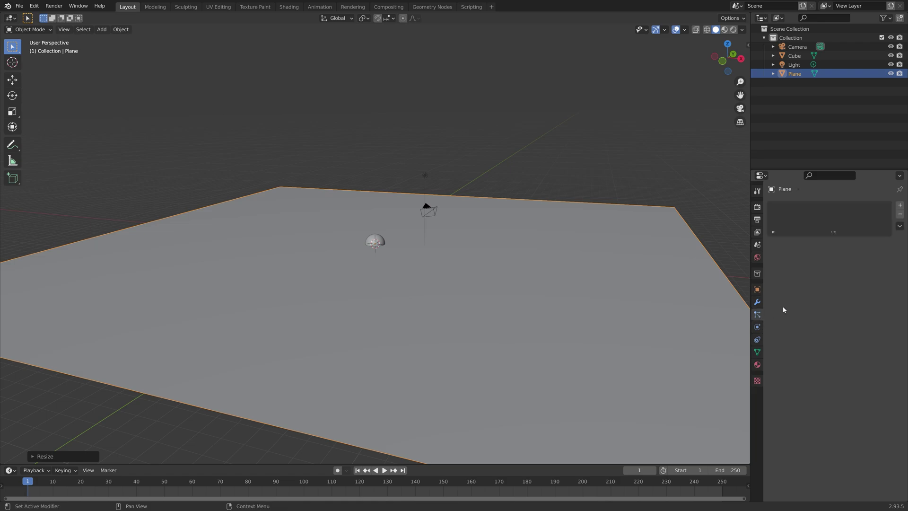
click(900, 206)
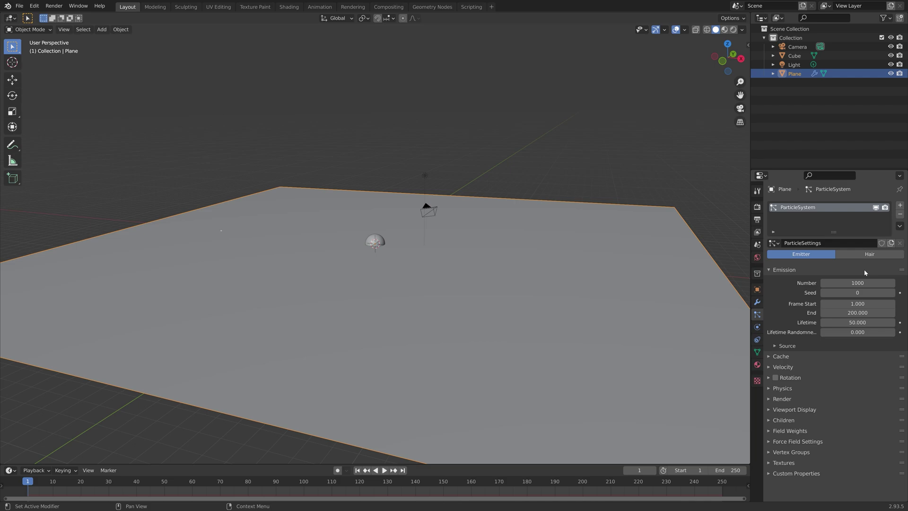
click(857, 282)
key(Return)
click(857, 312)
key(Return)
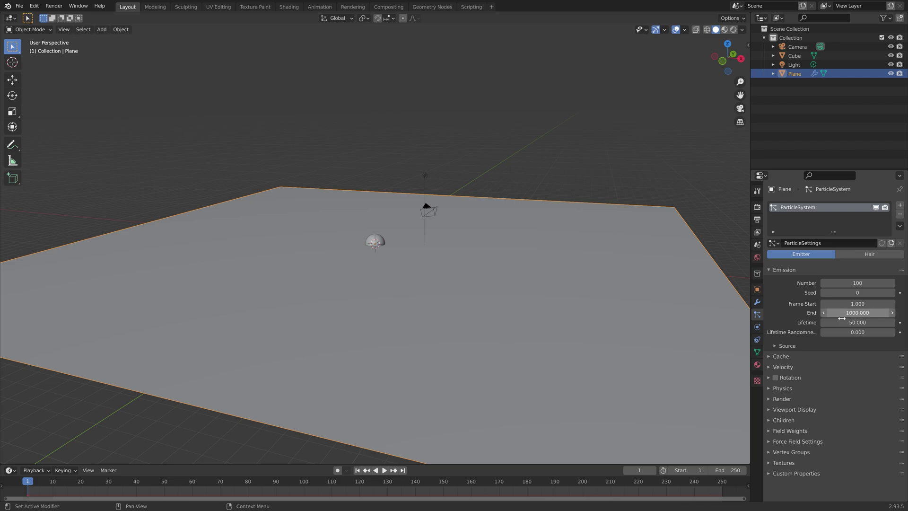
click(857, 322)
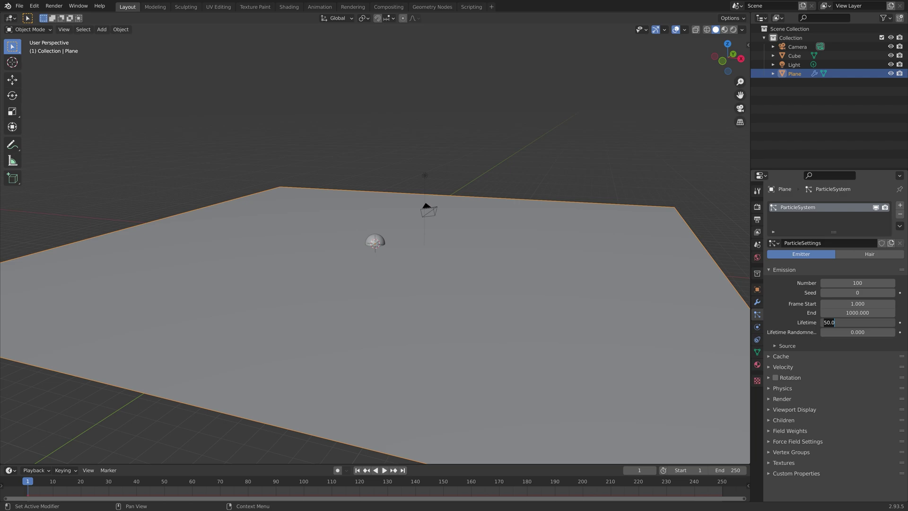
text(600)
key(Return)
- Set the particles to Render As Object, using the Cube sphere as instance object
click(782, 398)
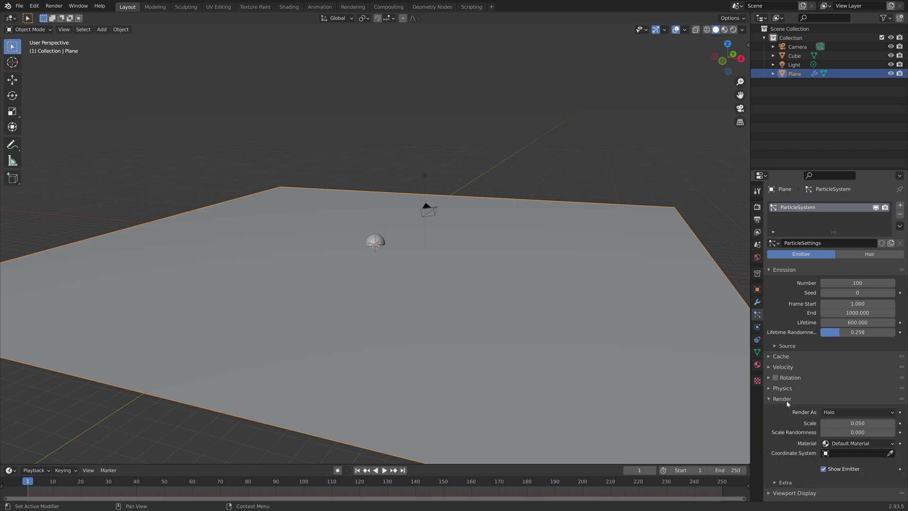
click(833, 411)
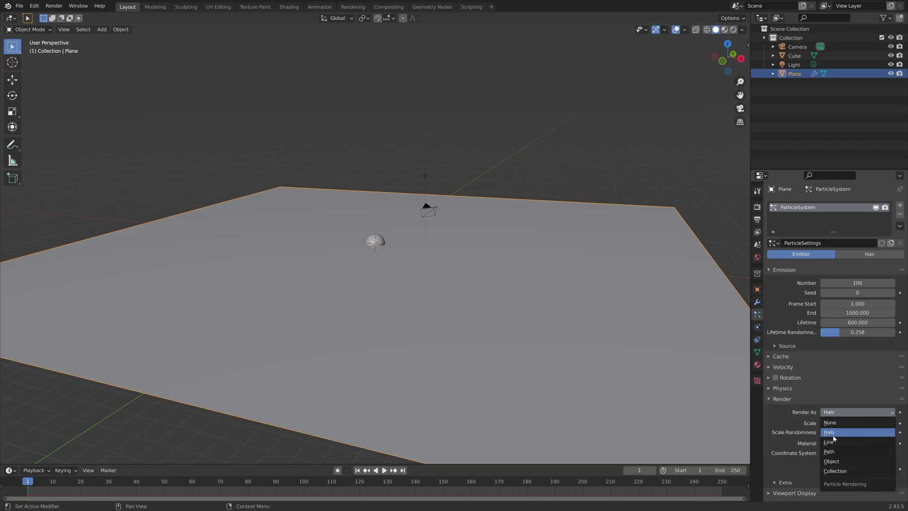
click(831, 460)
scroll(796, 429, down, 3)
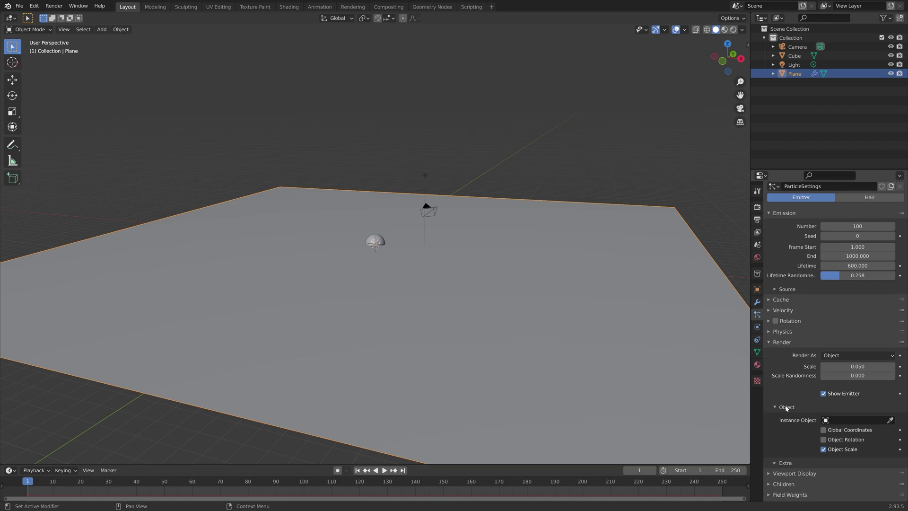
scroll(786, 409, down, 2)
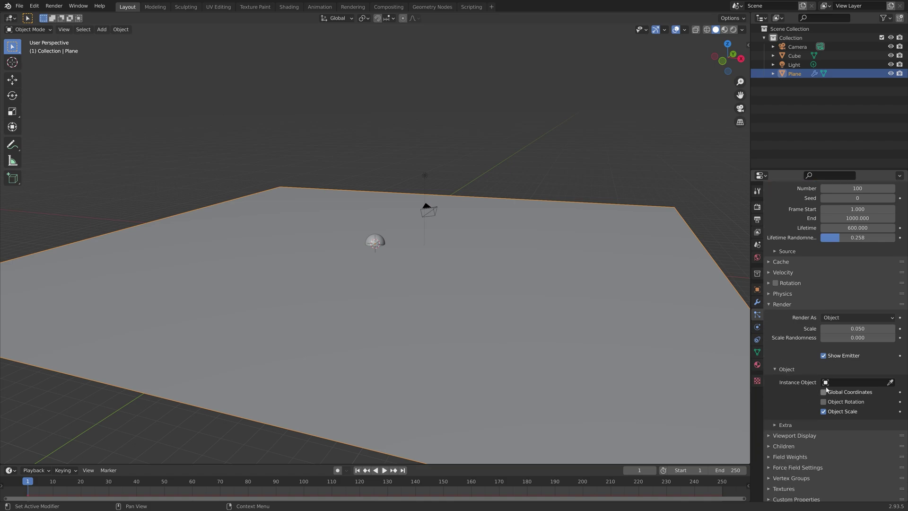
click(838, 383)
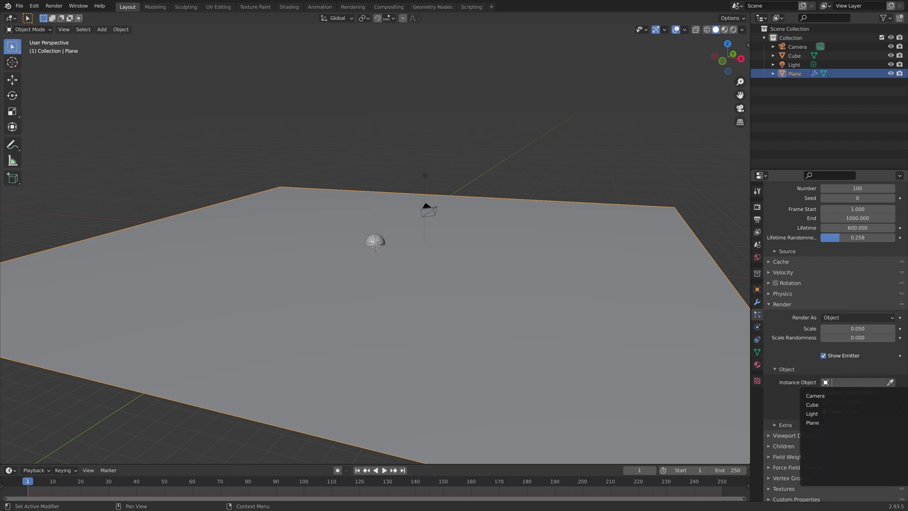
click(812, 405)
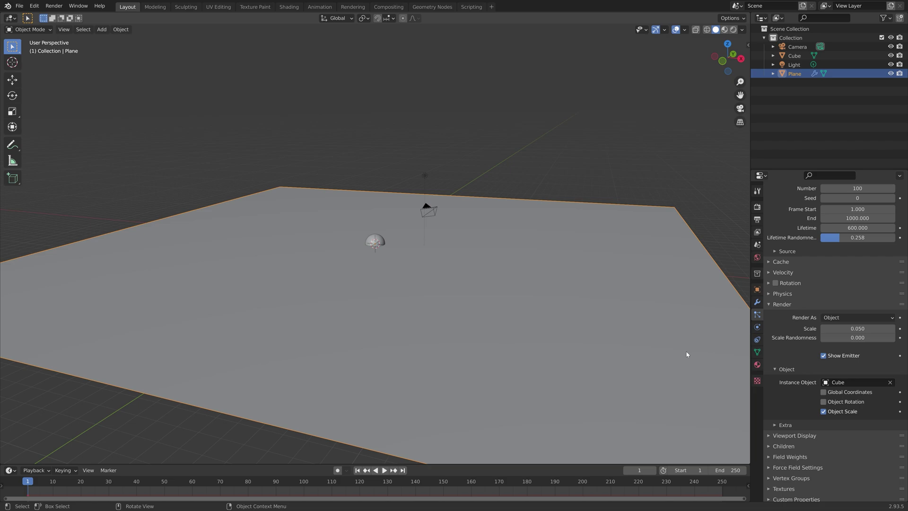
- Set particle scale randomness to 0.616, preview playback, then return to frame 1
drag(847, 338, 858, 338)
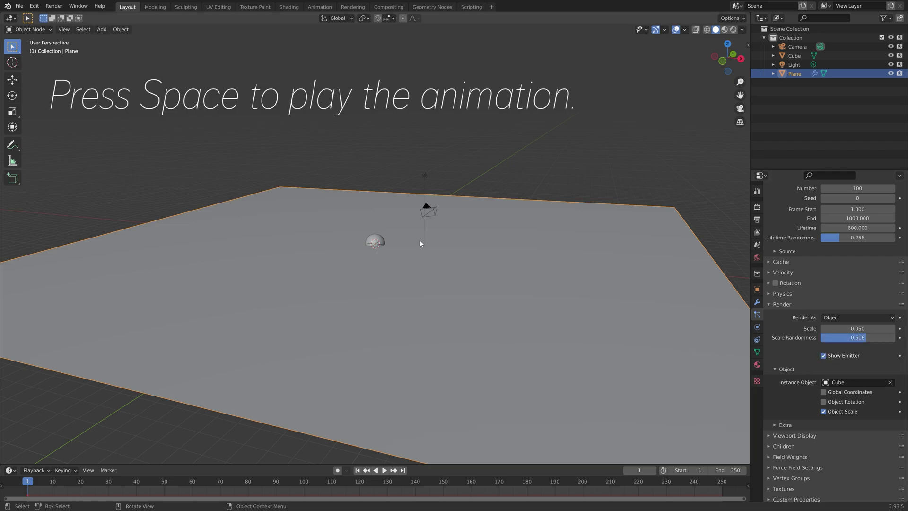
key(space)
scroll(410, 251, down, 5)
middle_drag(410, 251, 432, 257)
scroll(432, 256, up, 5)
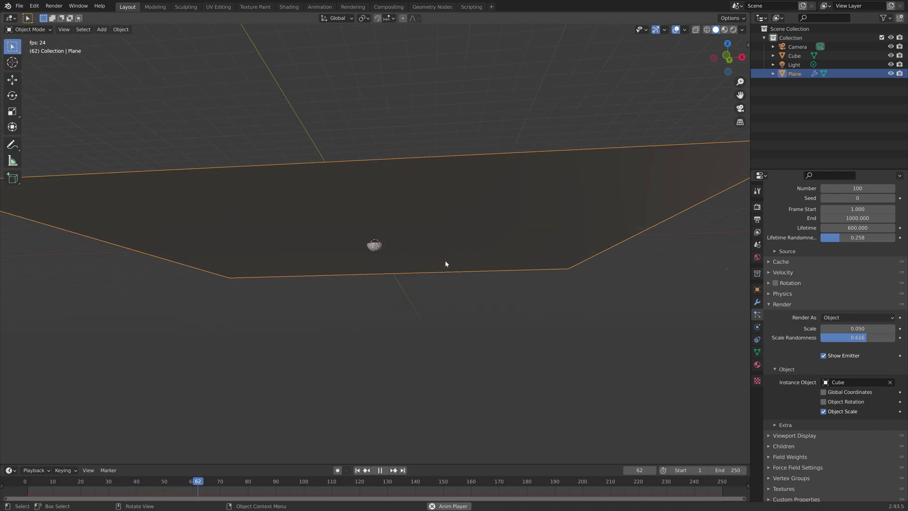
key(space)
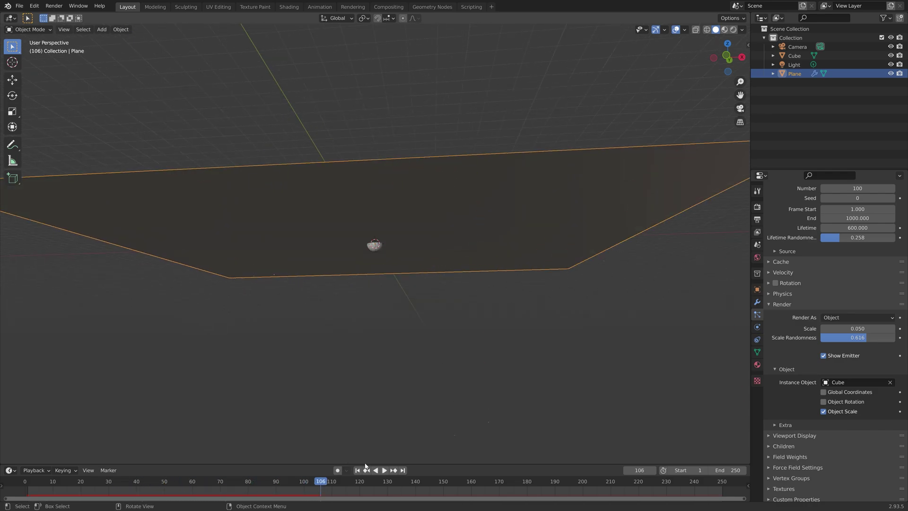
click(357, 469)
middle_drag(428, 359, 486, 308)
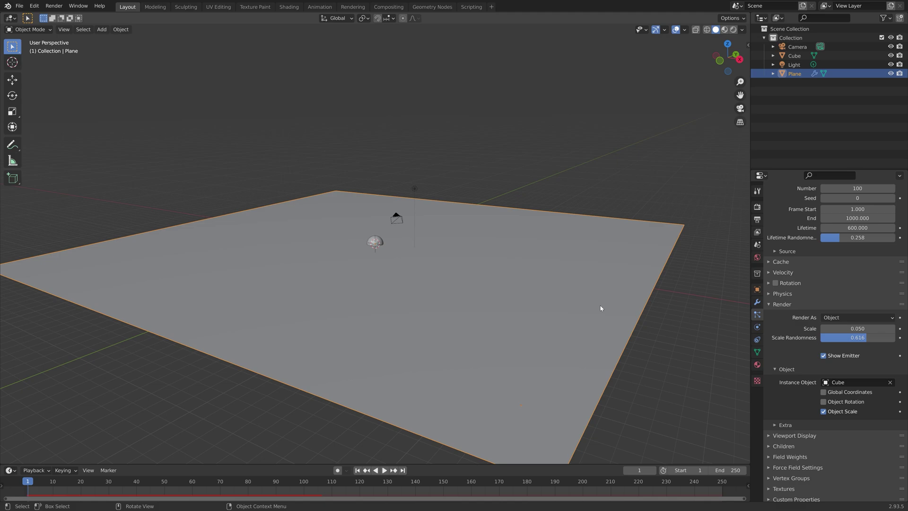
- Raise the particle render scale to 2.340 and play back to frame 129 to preview
drag(846, 328, 903, 328)
middle_drag(581, 367, 599, 348)
key(space)
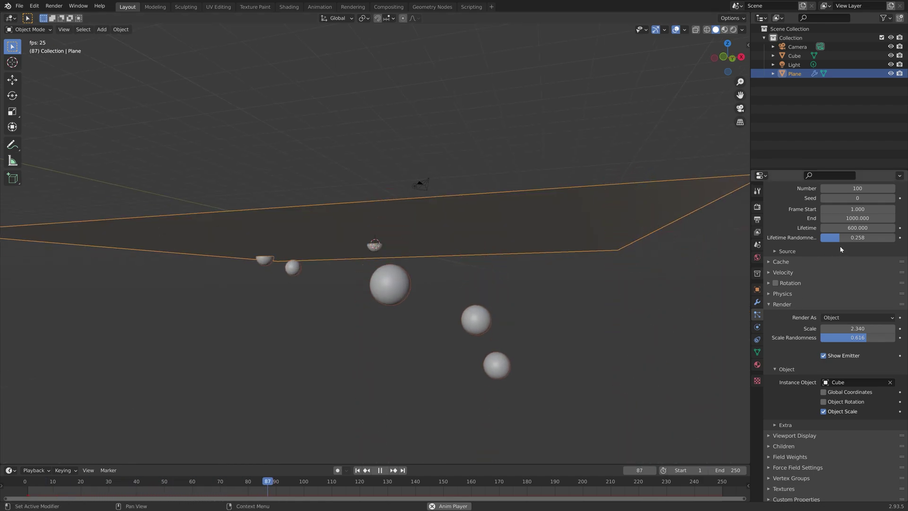
key(space)
middle_drag(543, 268, 507, 315)
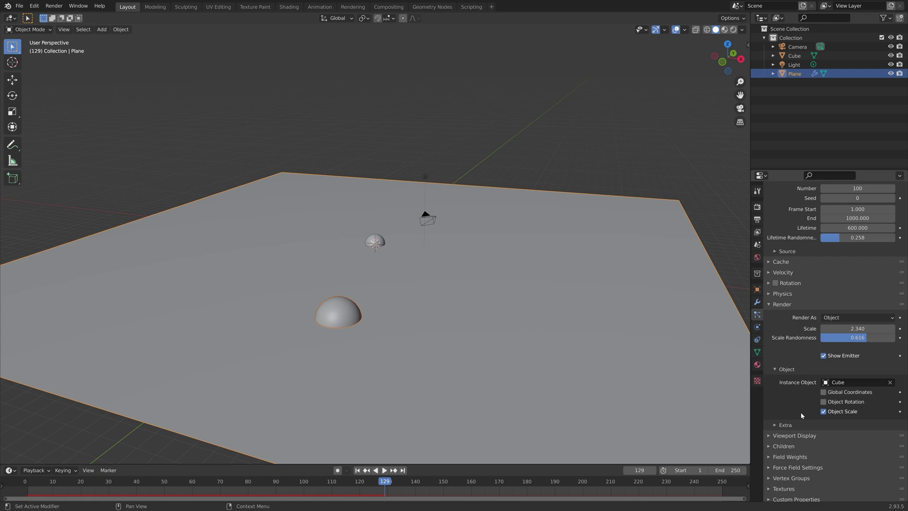
- Set the particle Gravity field weight to 0
click(789, 456)
scroll(905, 426, down, 3)
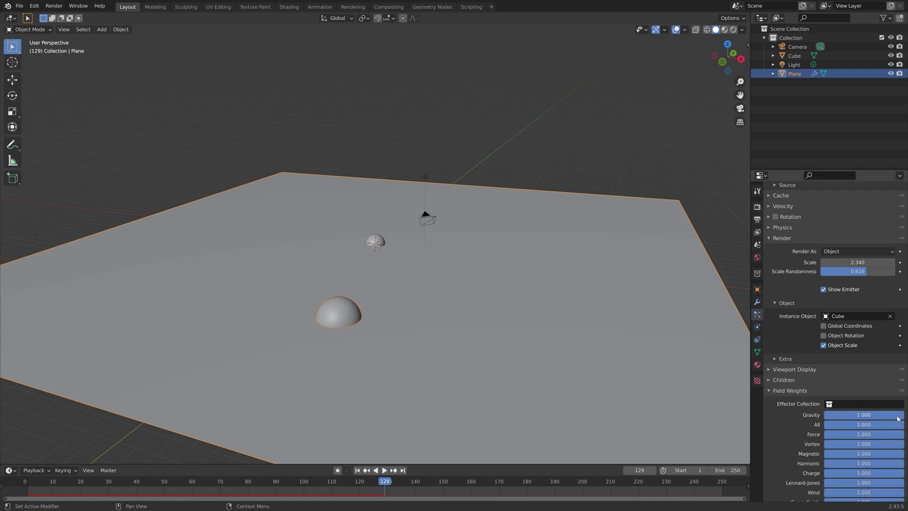
drag(898, 418, 804, 418)
- Save the scene as tut.blend and rewind to the first frame
click(19, 6)
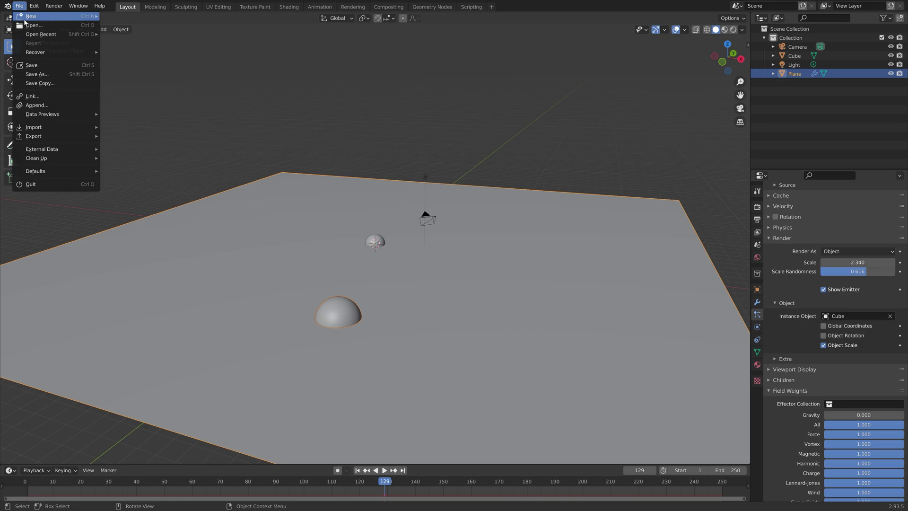
click(31, 73)
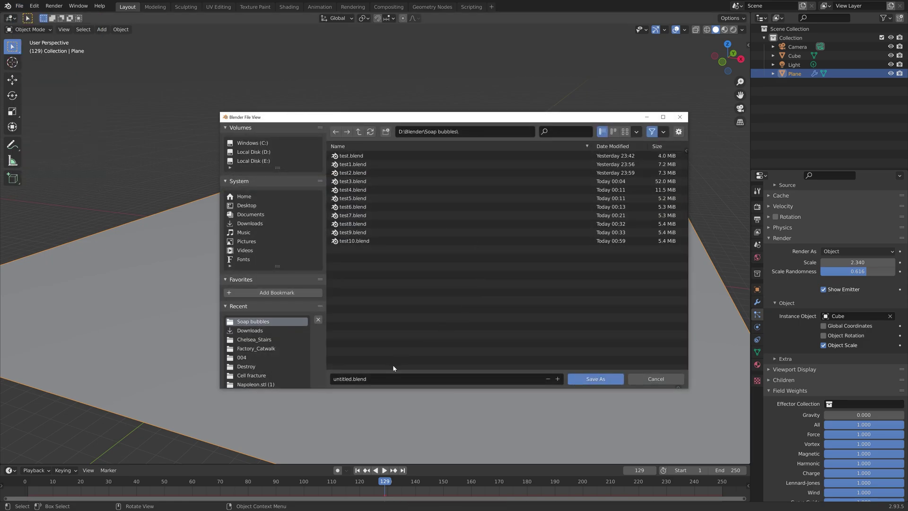
click(393, 379)
text(tut)
key(Return)
click(595, 379)
key(shift+Left)
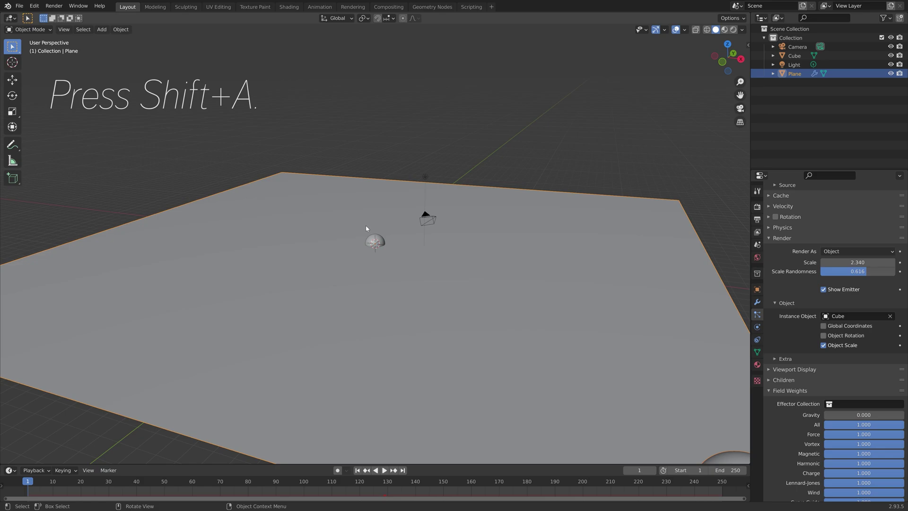
- Add a Wind force field at the centre scaled to 3.857 and show its physics settings
key(shift+a)
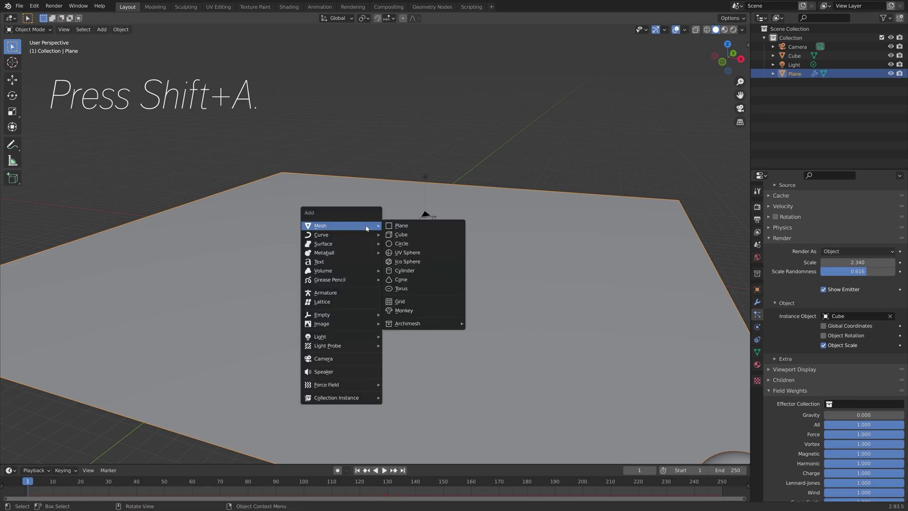
mouse_move(354, 391)
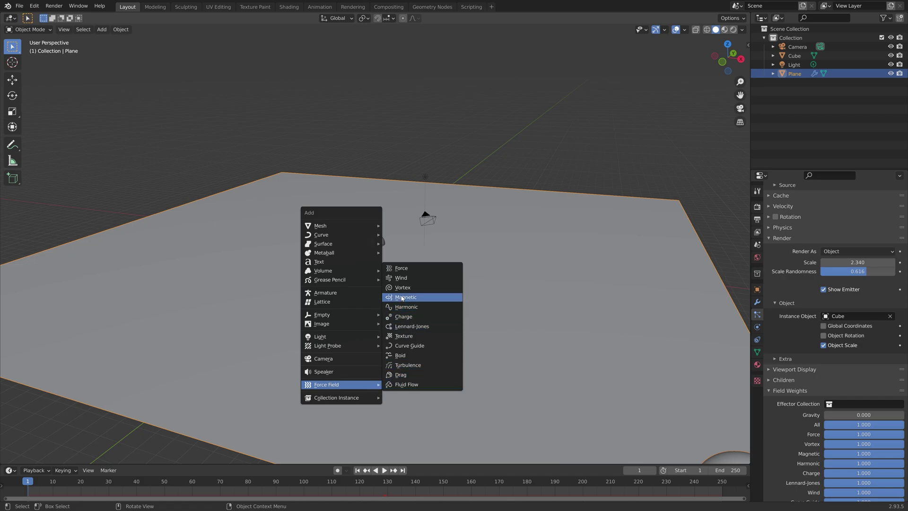
click(405, 278)
key(s)
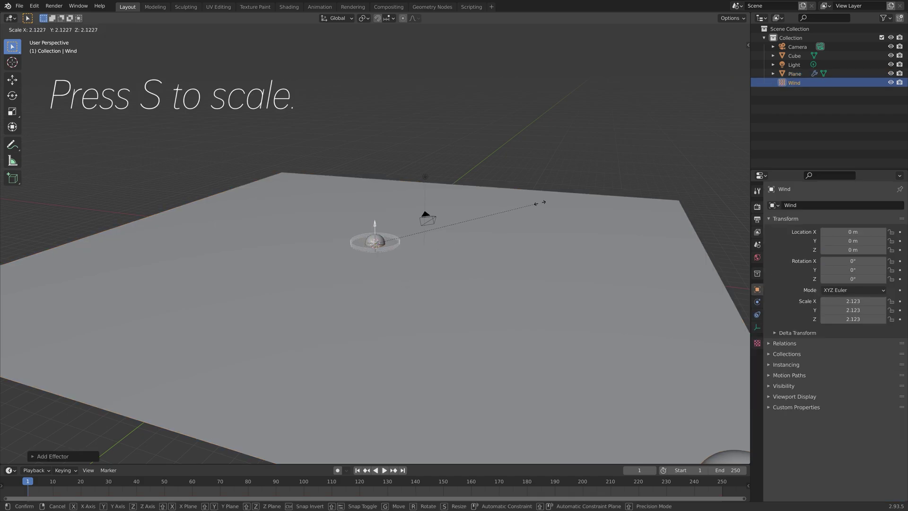
click(662, 154)
middle_drag(416, 264, 542, 277)
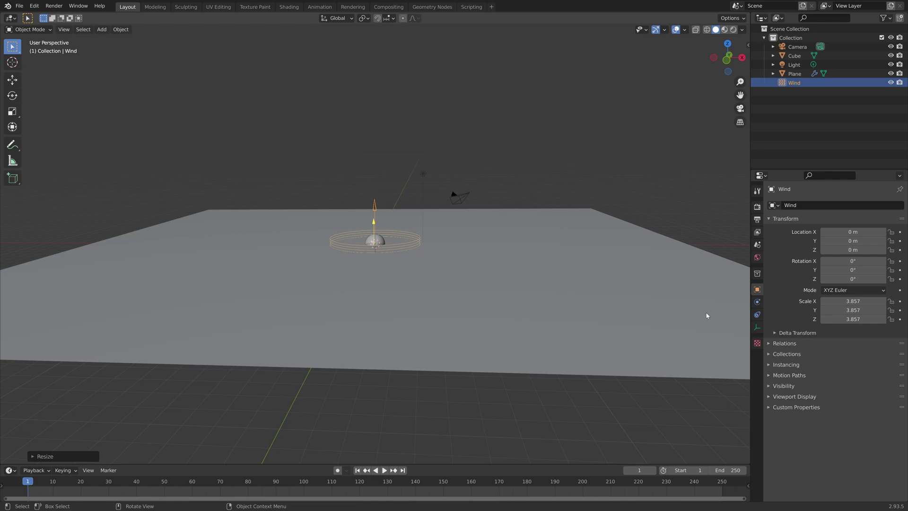
click(757, 302)
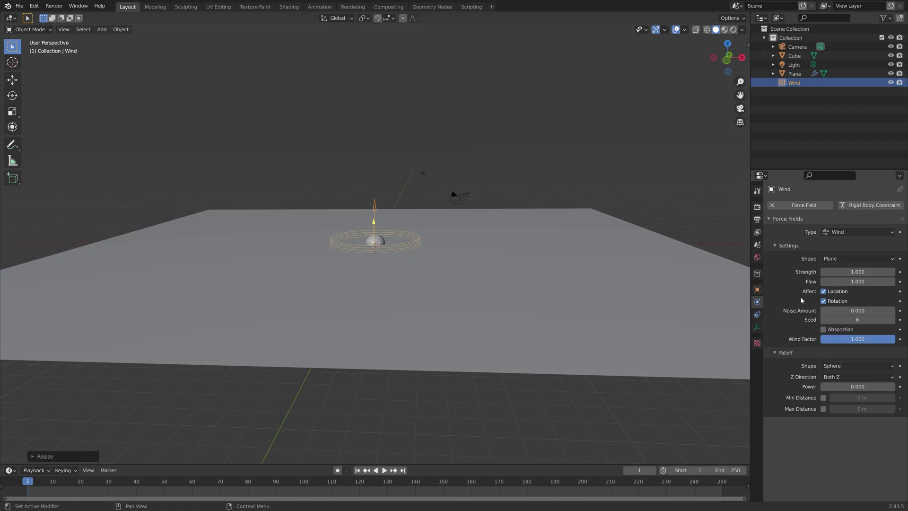
- Add a Turbulence force field and preview the bubbles up to frame 175
key(shift+a)
mouse_move(401, 231)
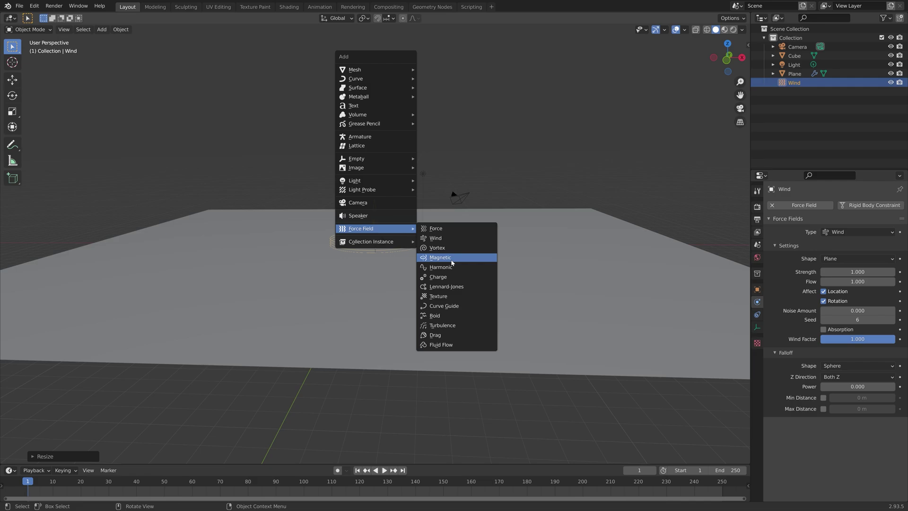
click(442, 325)
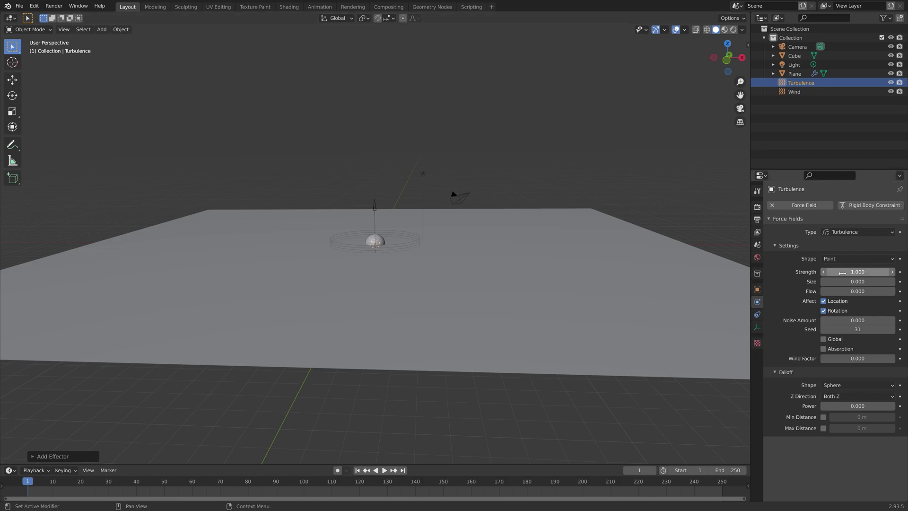
key(space)
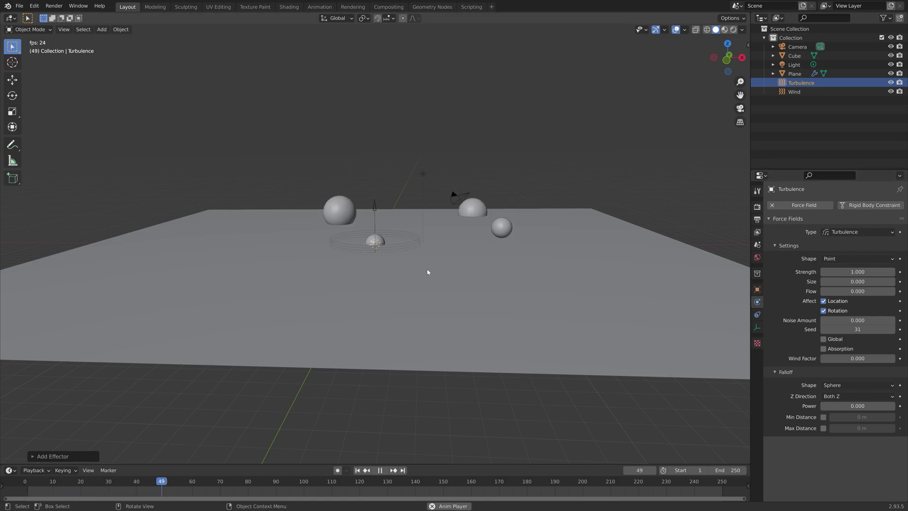
middle_drag(428, 271, 443, 244)
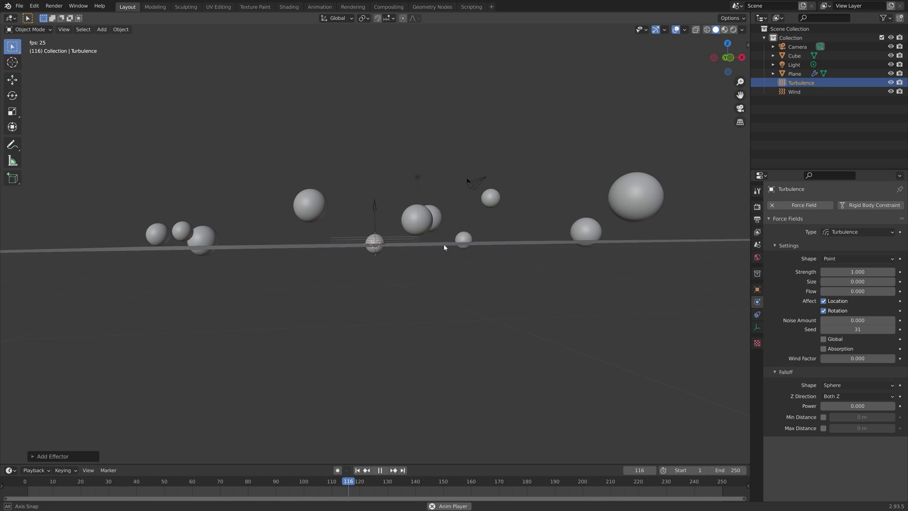
key(space)
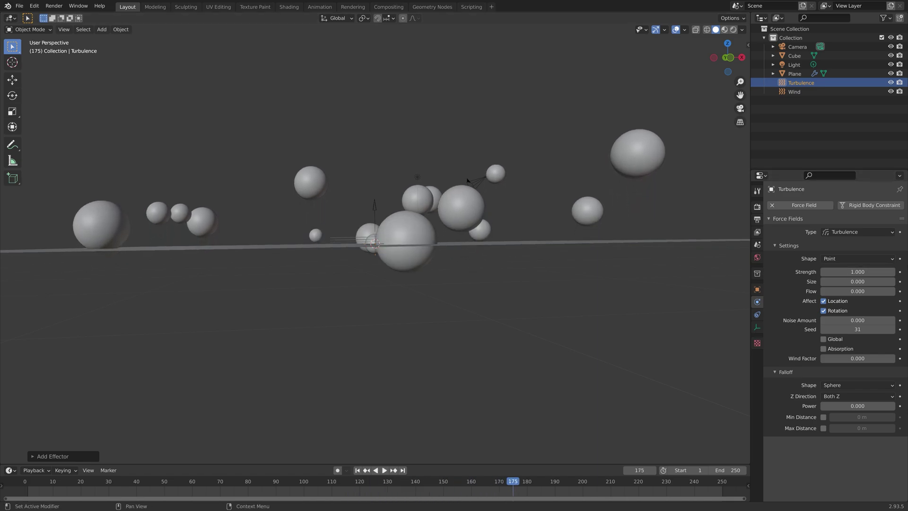
- Set the Turbulence strength to 5 and replay the animation
click(857, 271)
text(5)
key(Return)
key(space)
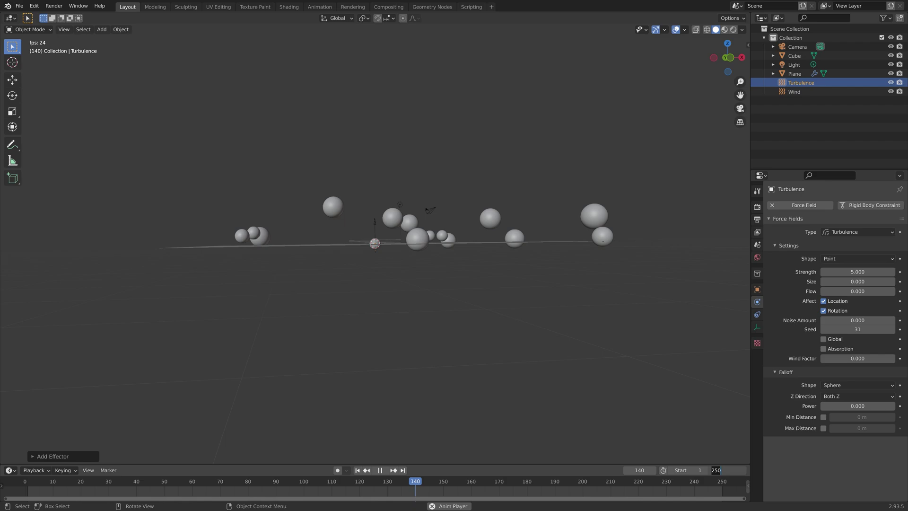
- Extend the animation's end frame to 1000
click(731, 470)
text(1000)
key(Return)
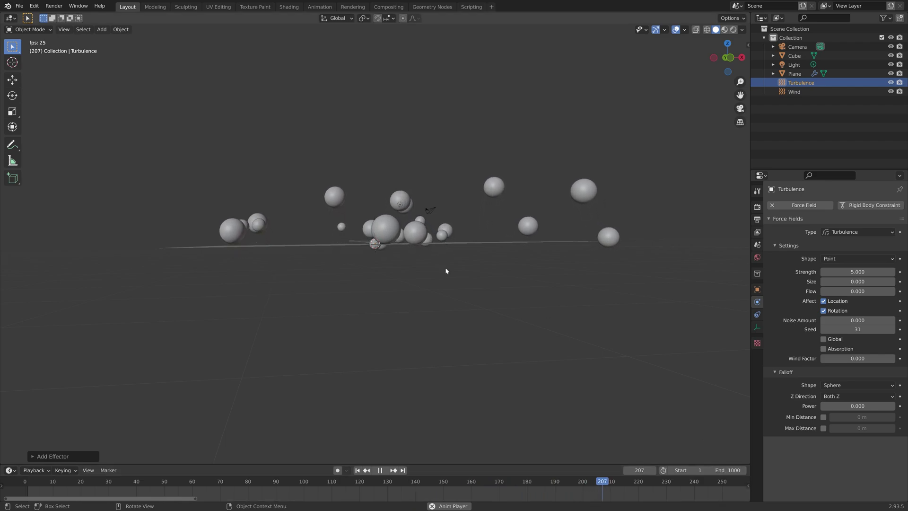
middle_drag(396, 253, 421, 263)
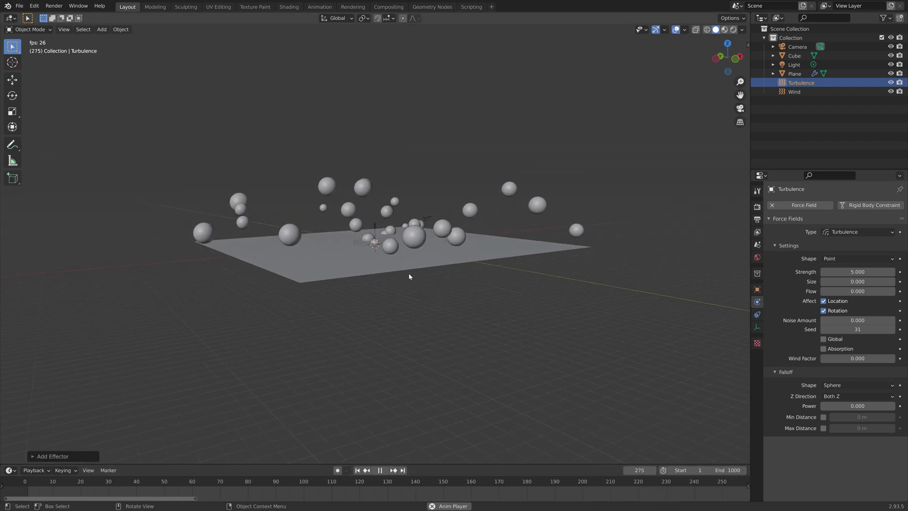
- Scale the emitter plane down to about 0.84 and watch the bubbles rise
click(421, 272)
key(s)
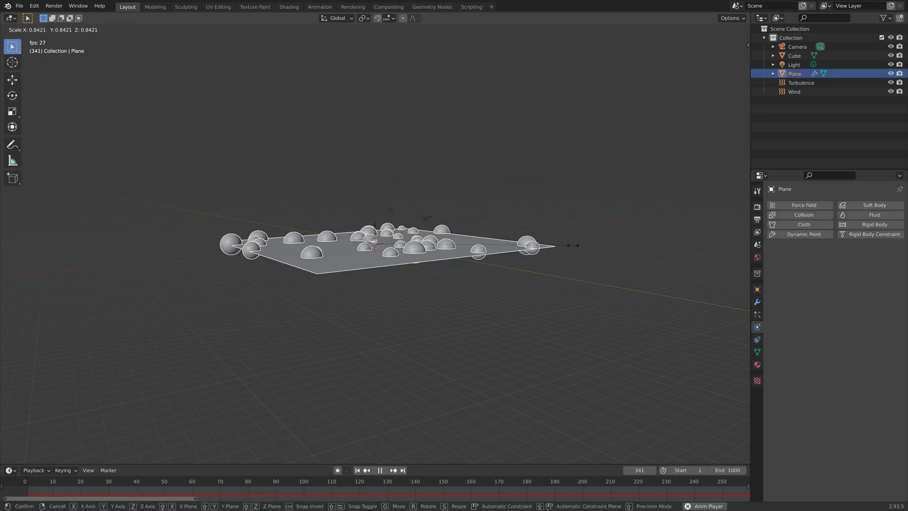
click(506, 257)
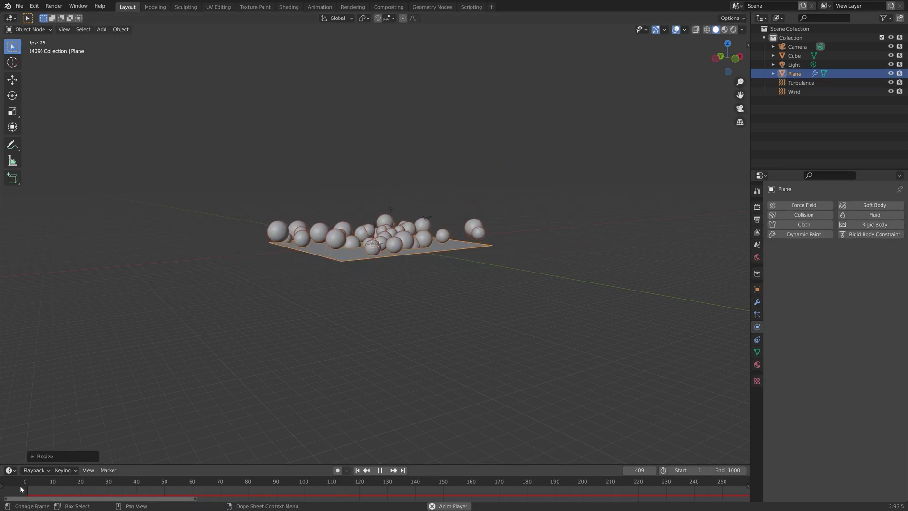
mouse_move(425, 296)
middle_down()
mouse_move(468, 317)
mouse_move(418, 298)
mouse_move(414, 288)
middle_up()
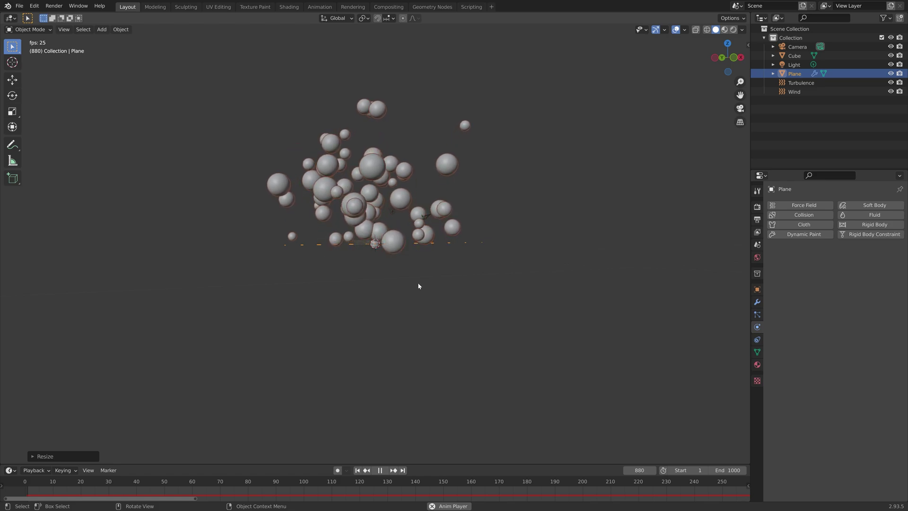
- Select the Wind field, set its strength to 3, and preview the playback
key(space)
click(794, 92)
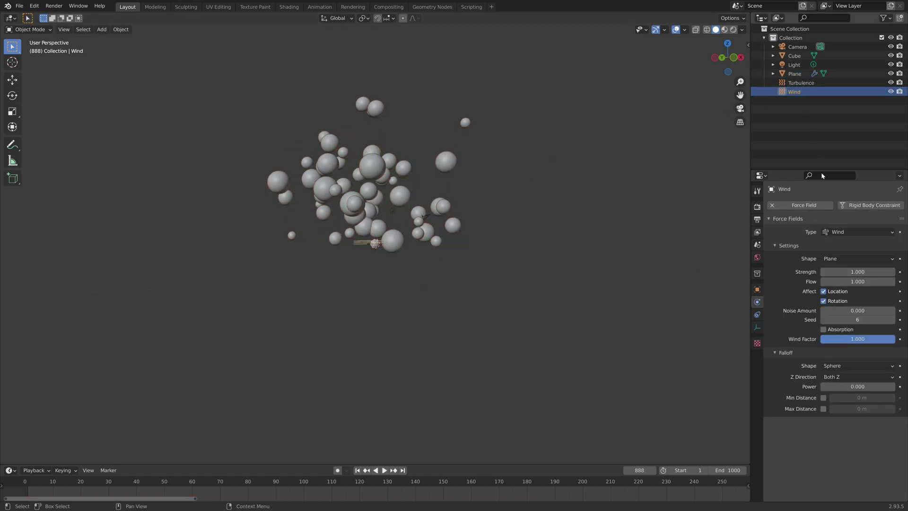
click(828, 272)
text(3)
key(Return)
key(space)
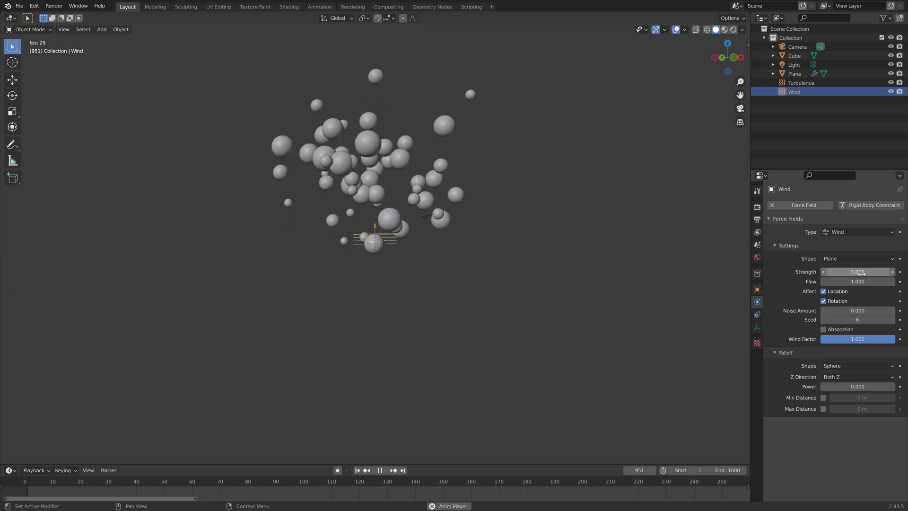
- Rewind, stop playback at frame 112, and lower the Wind strength to 2
key(shift+Left)
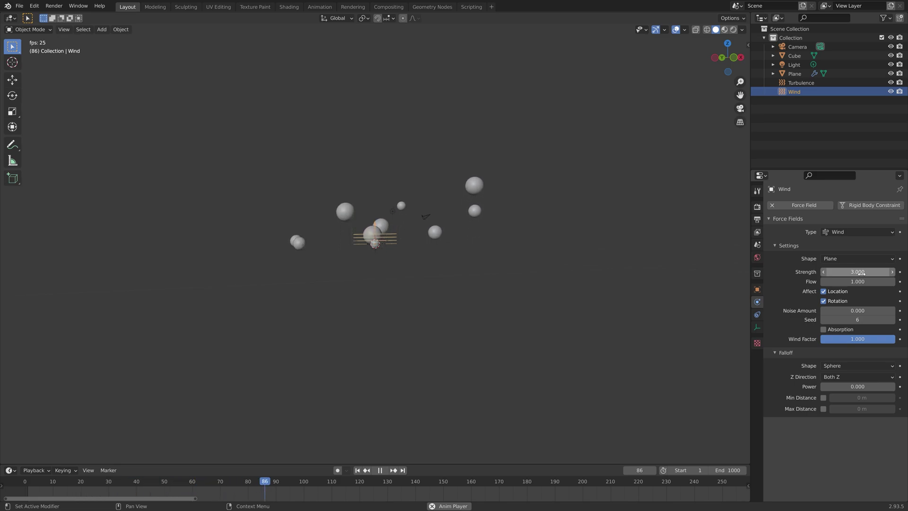
key(space)
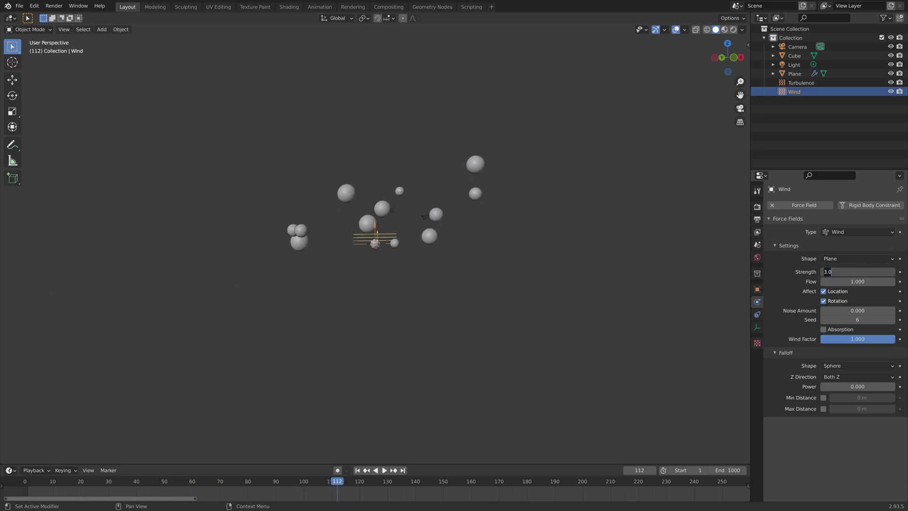
text(2)
key(Return)
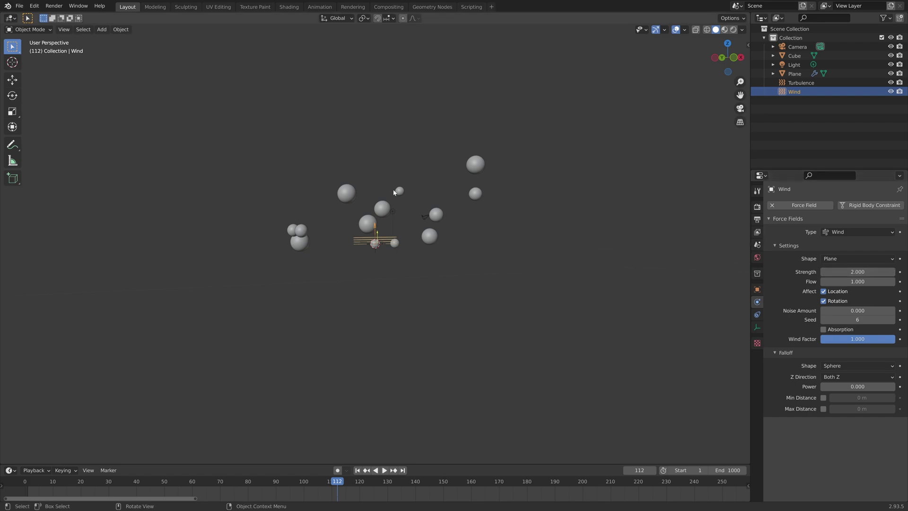
- Select the plane and set its particle emission End to 3000 and Lifetime to 1500
middle_drag(357, 257, 389, 257)
click(395, 249)
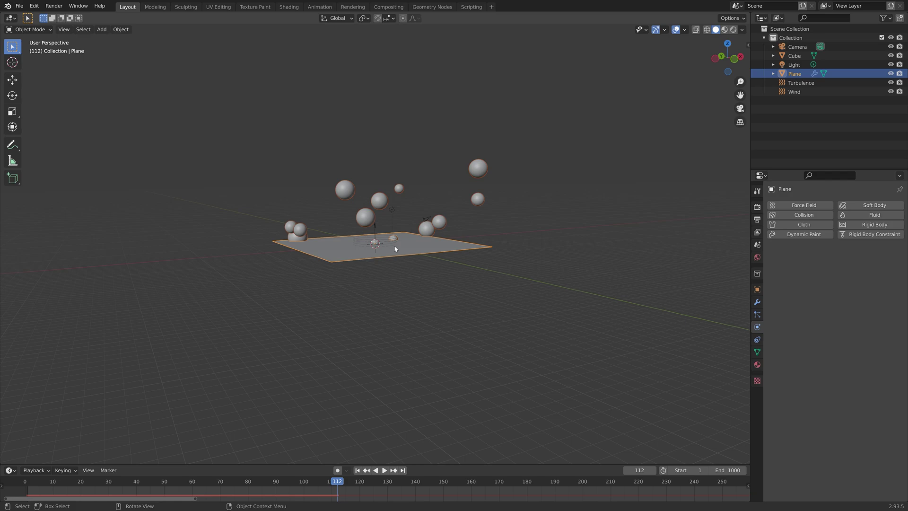
click(756, 315)
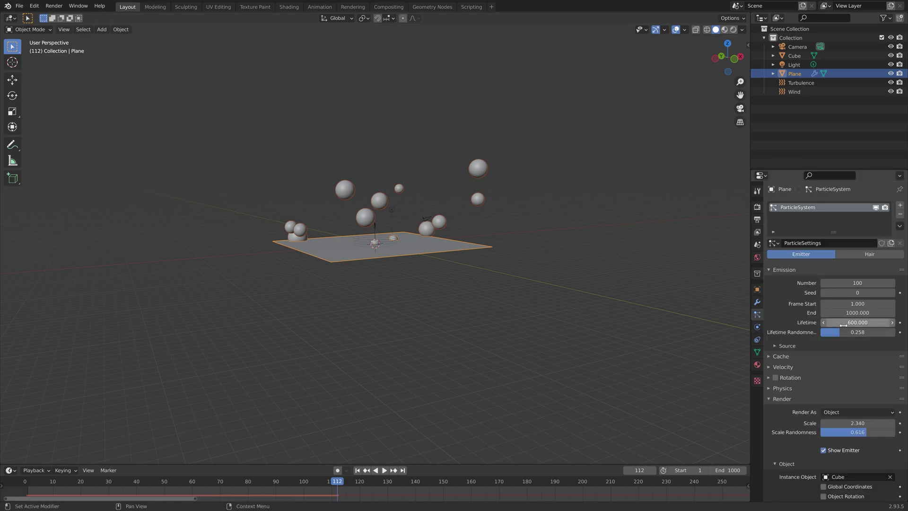
double_click(851, 313)
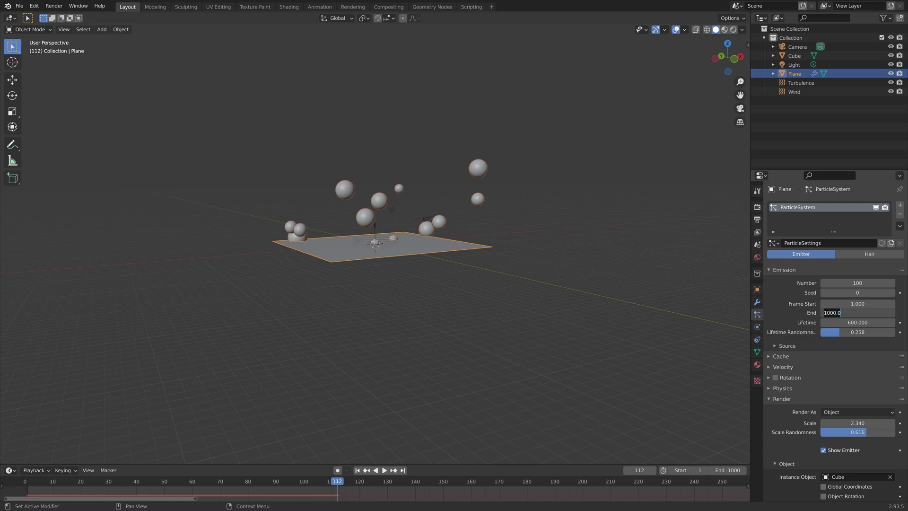
key(Return)
double_click(861, 322)
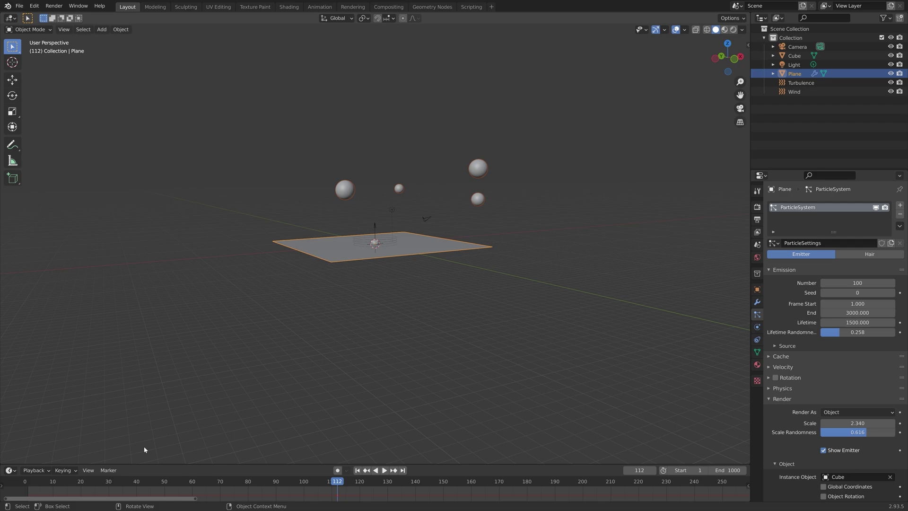
- Set the particle Number to 300 and play the animation from frame 1
click(26, 480)
key(space)
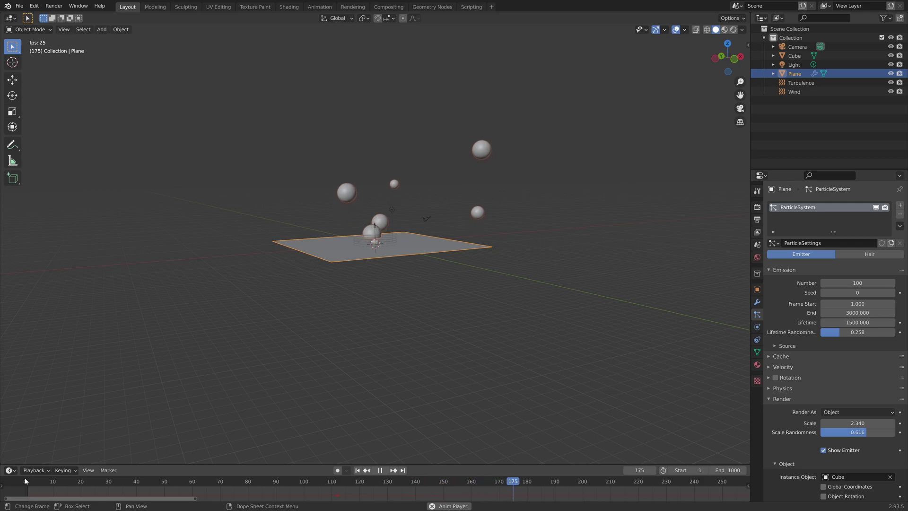
click(857, 282)
text(300)
key(Return)
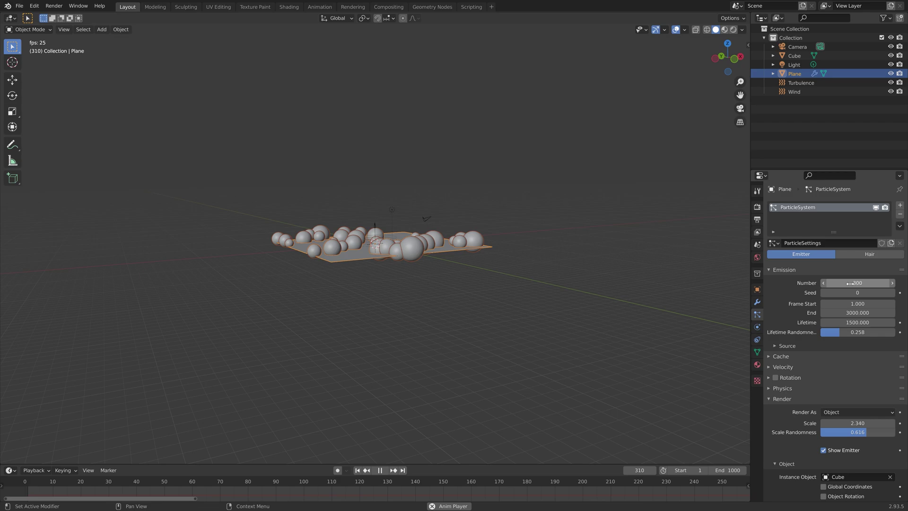
click(10, 485)
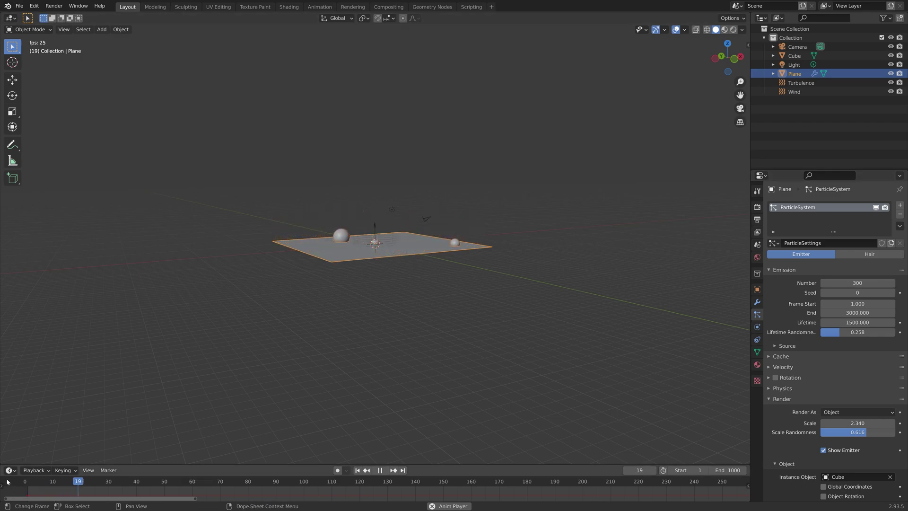
middle_drag(384, 279, 411, 258)
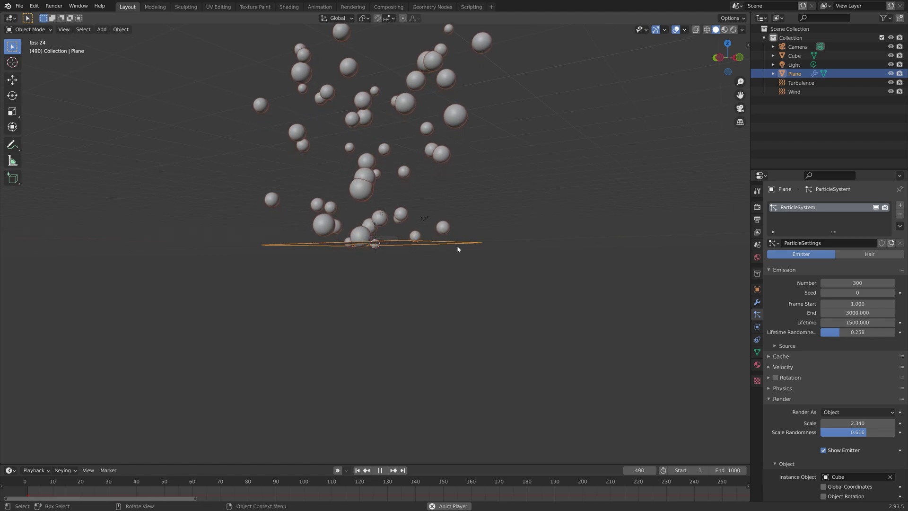
- Scale the emitter plane up and orbit to view it from above
key(s)
click(524, 225)
key(shift+Left)
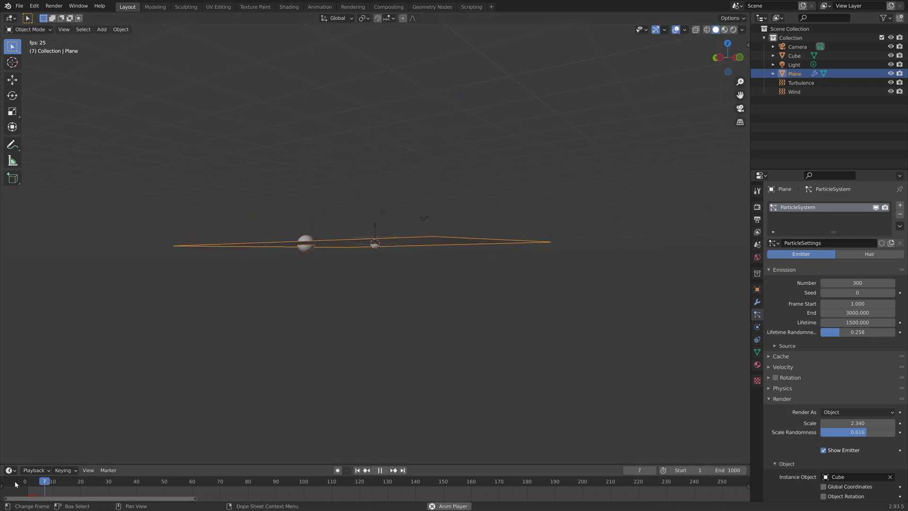
middle_drag(307, 265, 301, 286)
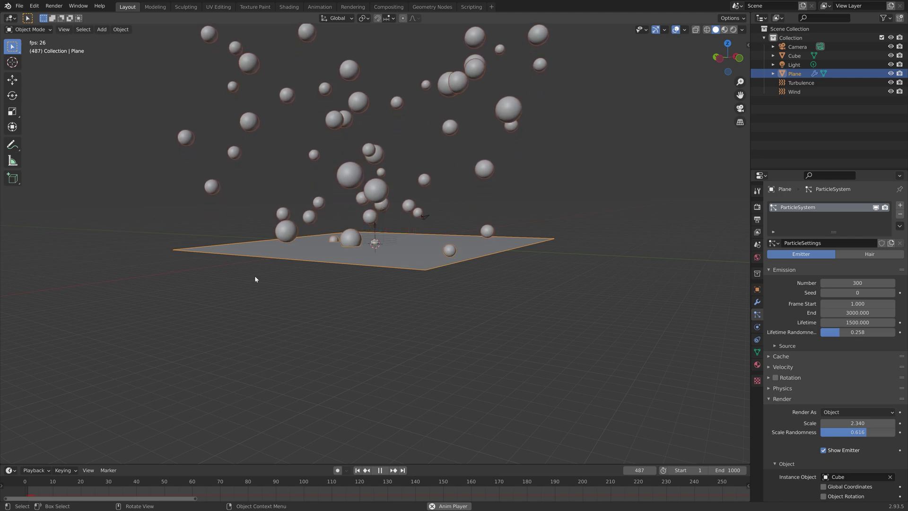
middle_drag(255, 279, 308, 310)
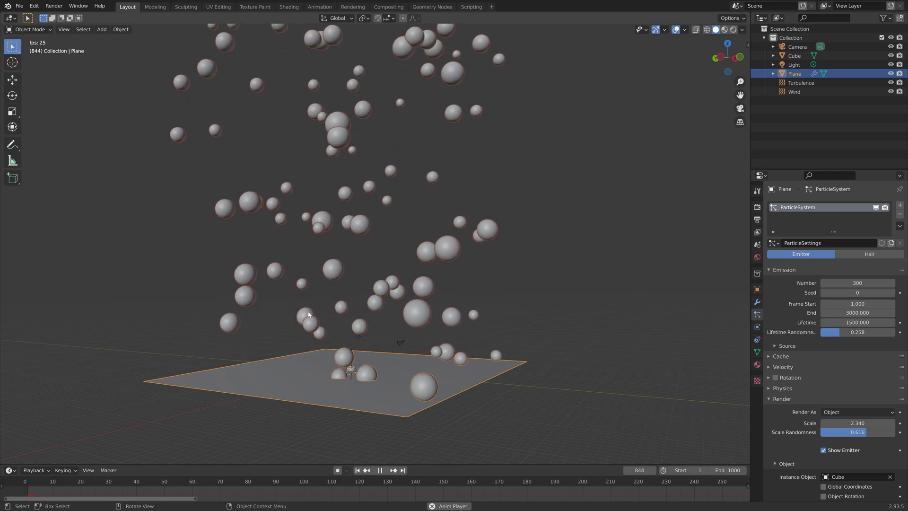
- Stop playback and set the particle Lifetime to 1000 frames
key(space)
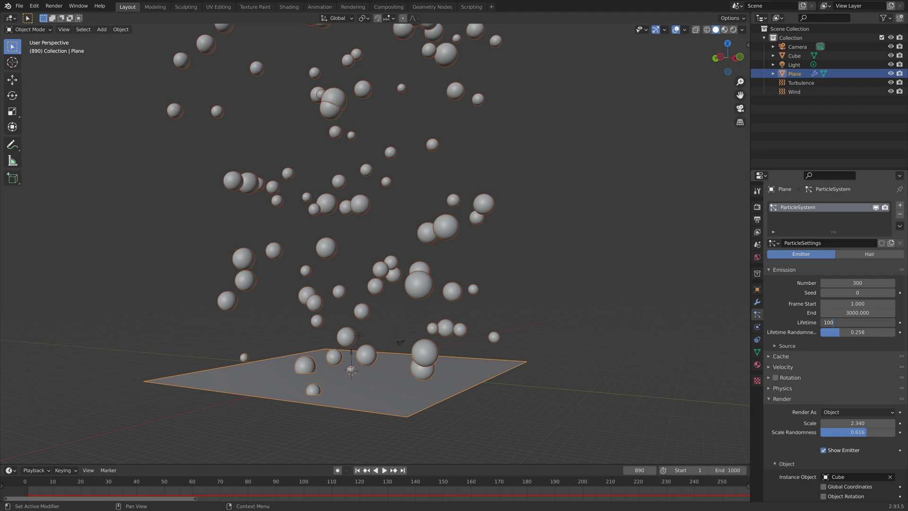
text(0)
key(Return)
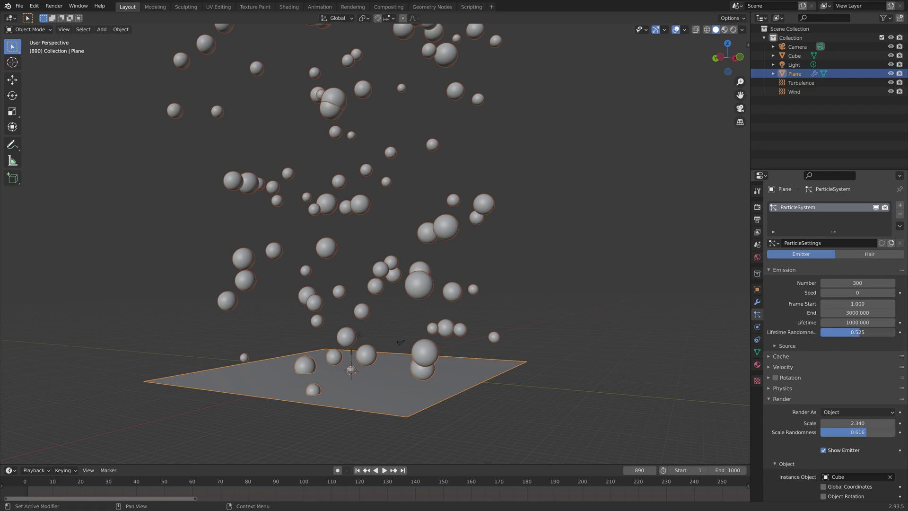
key(ctrl+shift+s)
- Save the project as the incremented tut1.blend and restart playback
click(556, 379)
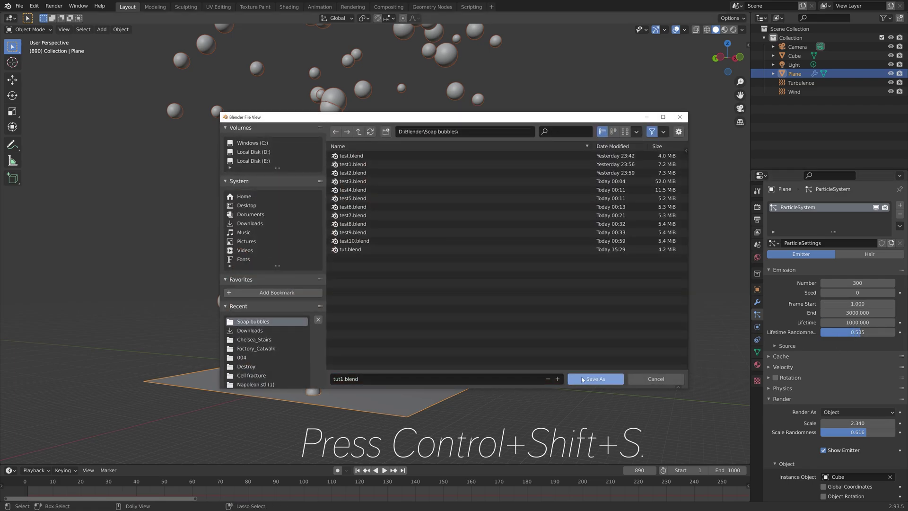
click(581, 378)
key(space)
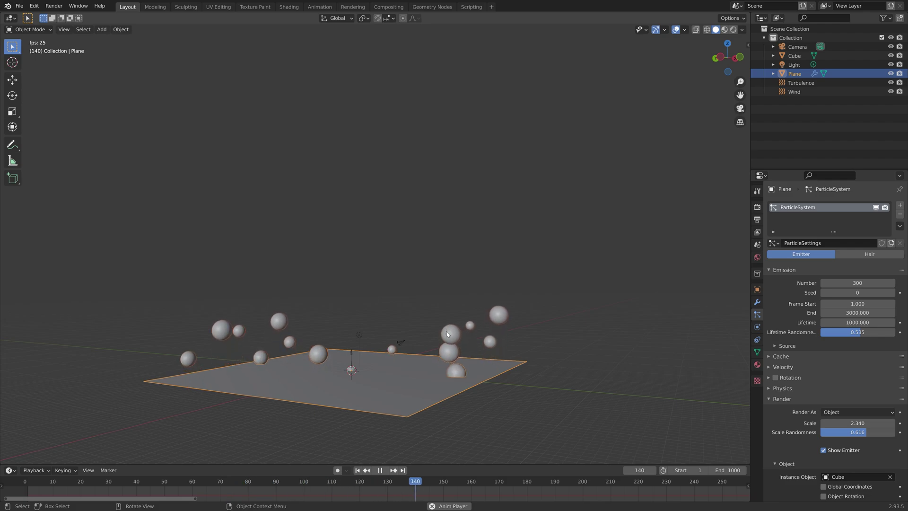
- Stop playback and delete the Light from the scene
key(space)
key(x)
click(356, 332)
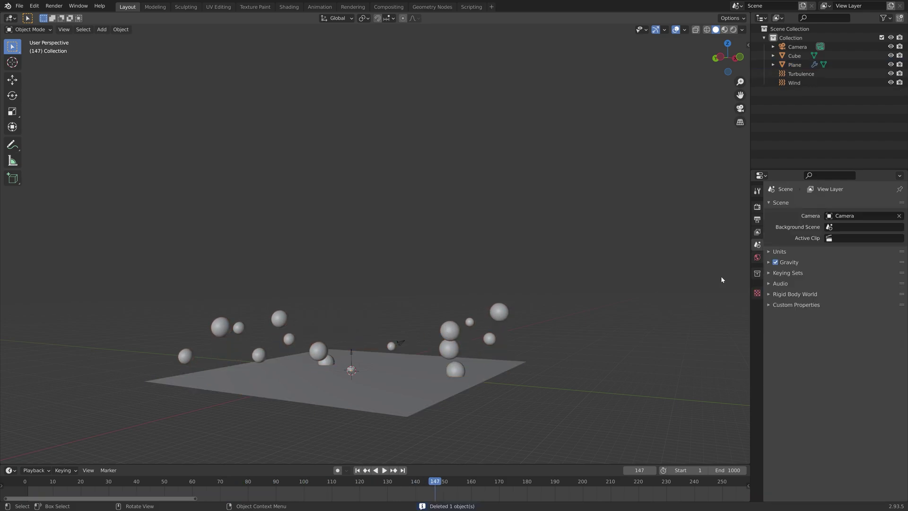
- Set the World Color to an Environment Texture using wide_street_02_4k.hdr from Downloads
click(757, 257)
click(858, 263)
click(645, 304)
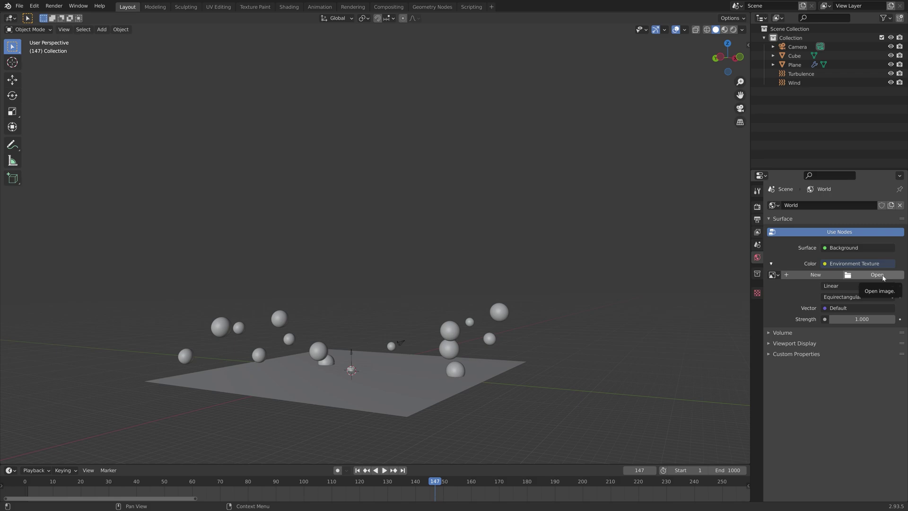
click(877, 274)
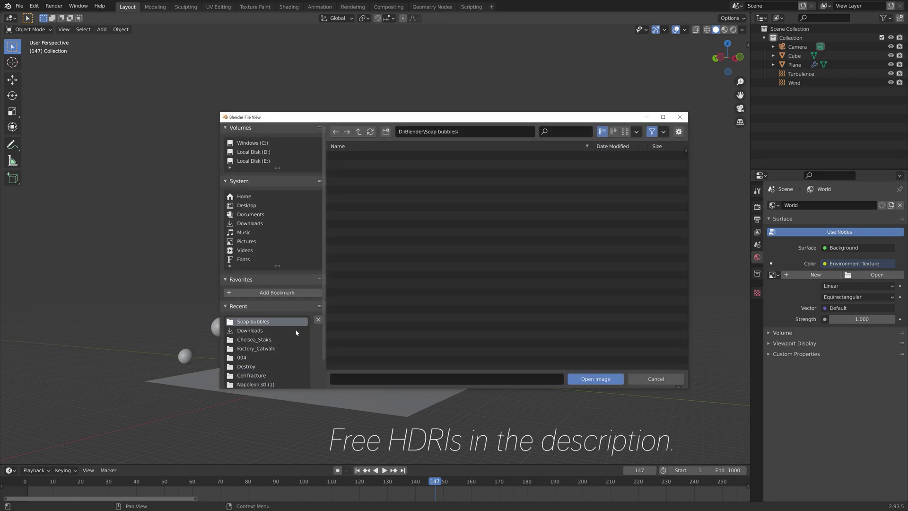
click(259, 332)
drag(685, 164, 680, 225)
click(616, 147)
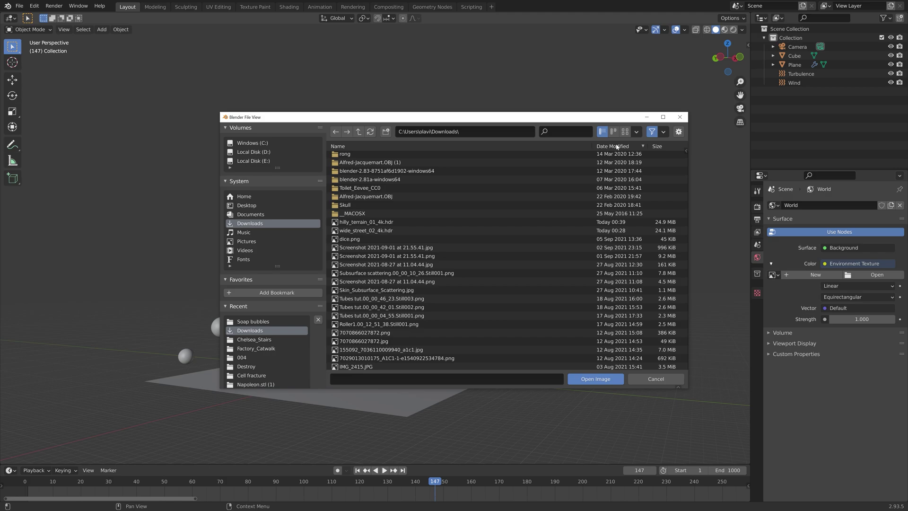
click(401, 222)
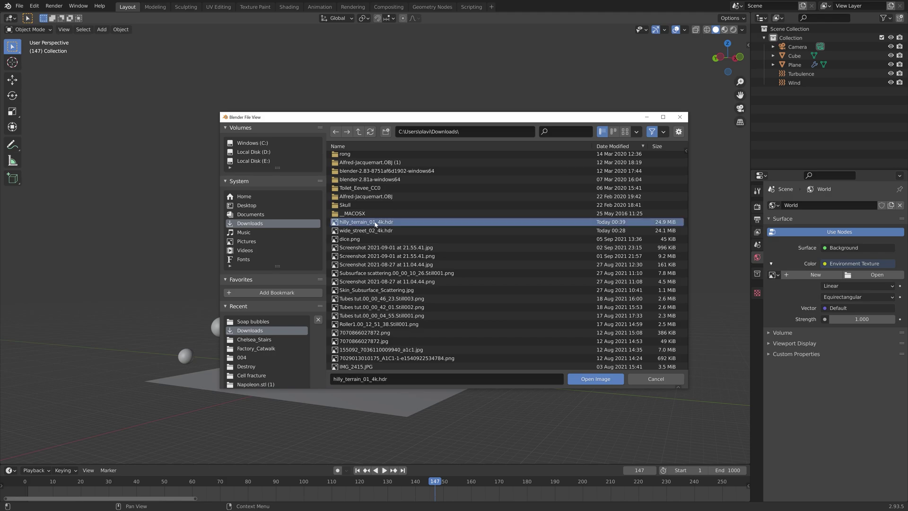
click(401, 232)
- Load the HDRI, switch to Rendered shading and set the render engine to Cycles
click(596, 379)
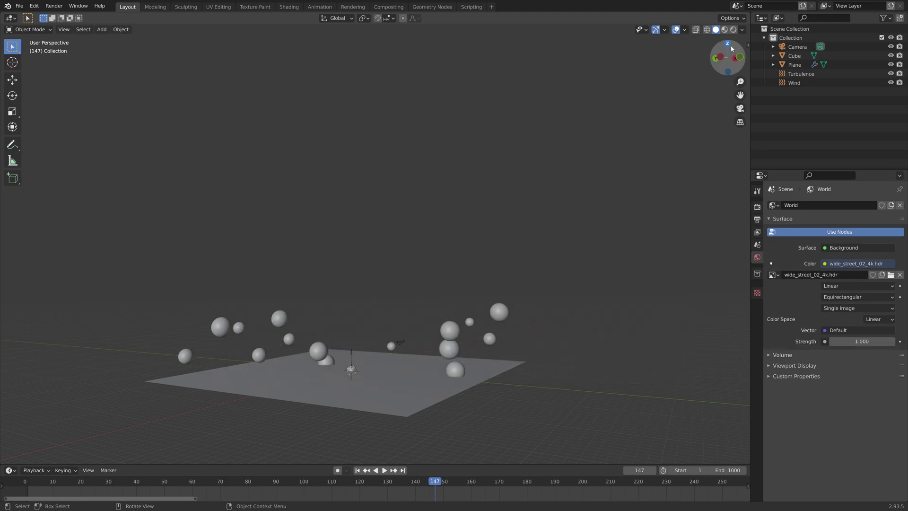
click(732, 30)
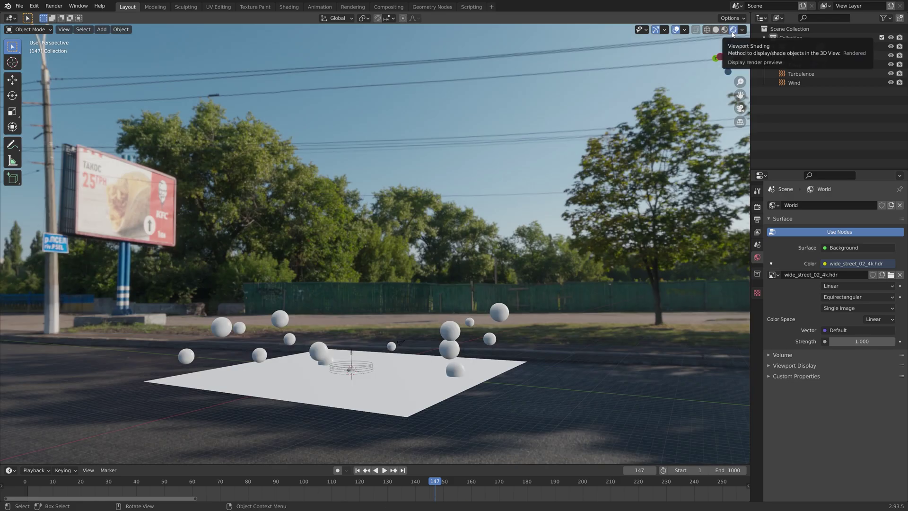
click(757, 207)
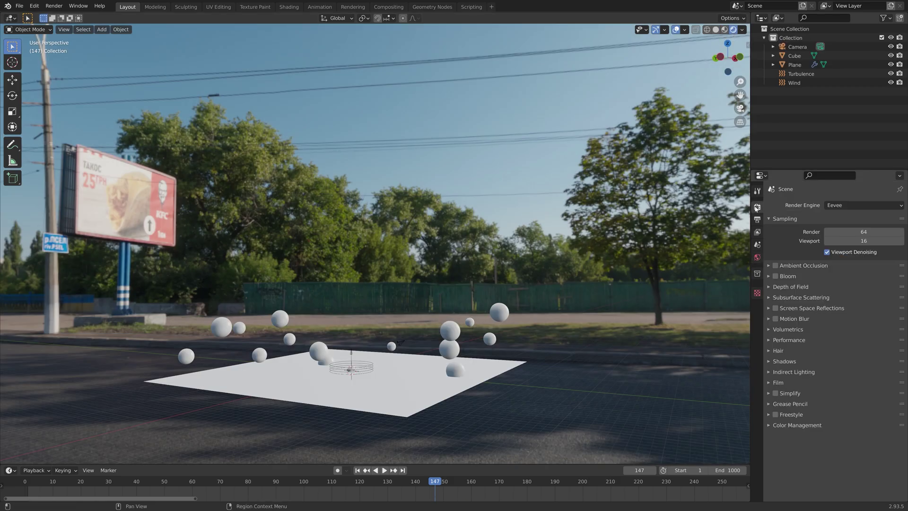
click(836, 206)
click(837, 236)
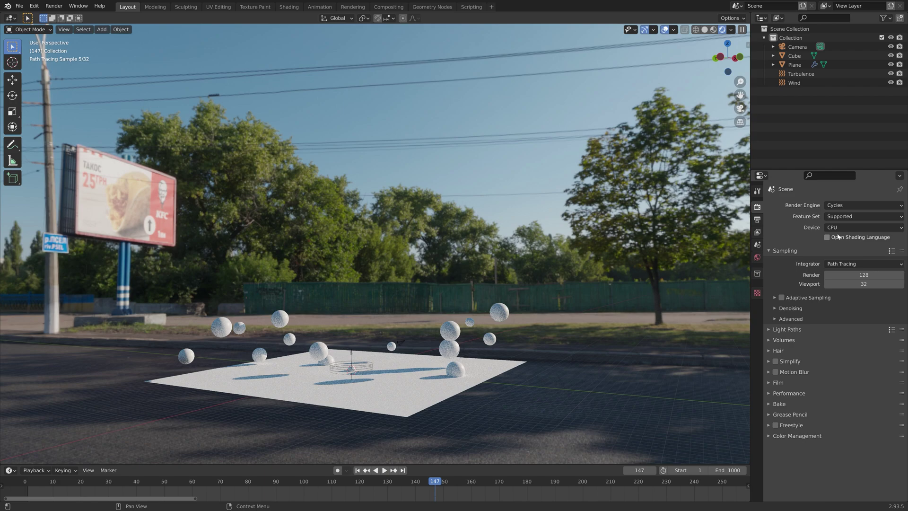
- Set the device to GPU Compute and both render and viewport samples to 300
click(856, 228)
click(847, 246)
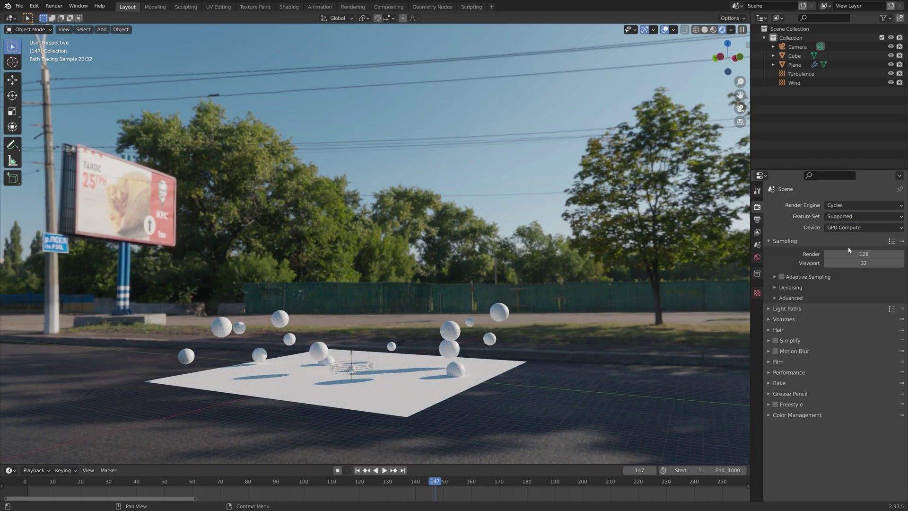
drag(851, 254, 851, 263)
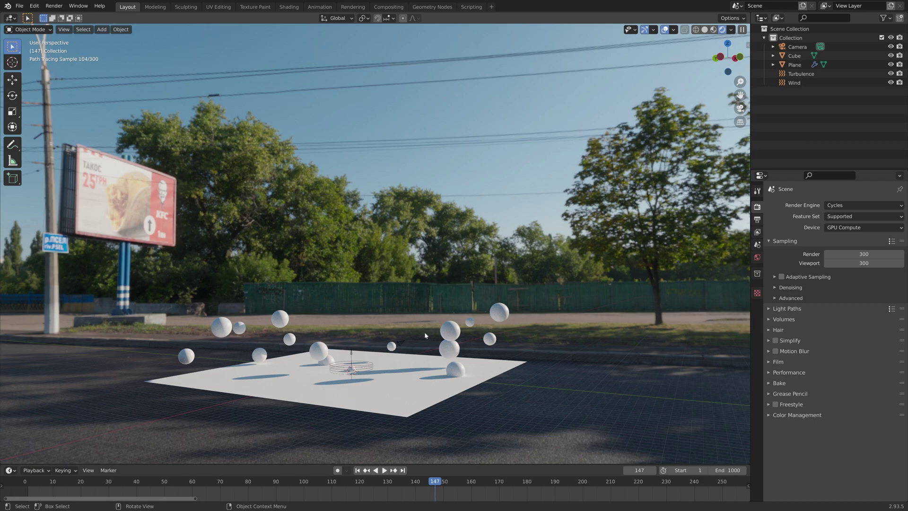
- Give the plane a new material with a Transparent BSDF surface
click(427, 361)
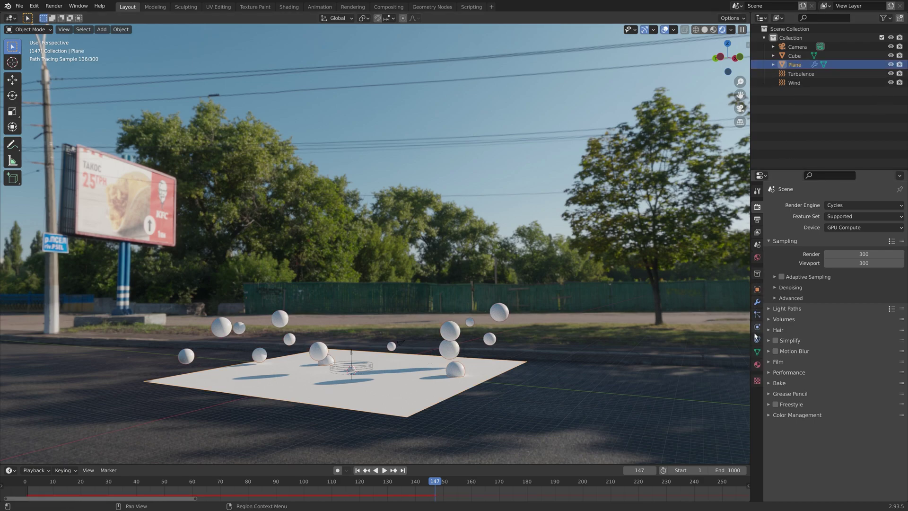
click(757, 364)
click(832, 237)
click(835, 272)
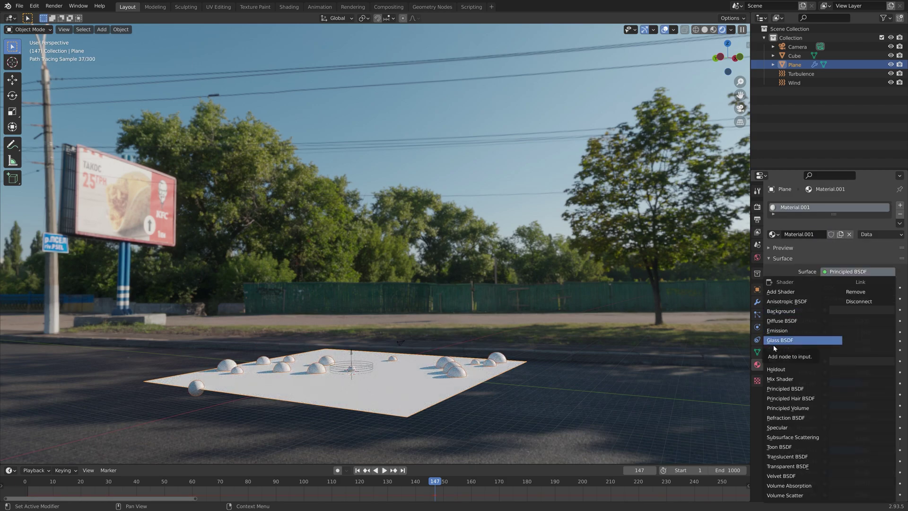
click(796, 466)
- Hide the viewport overlays, select the Cube, and split the 3D view into two areas
click(664, 30)
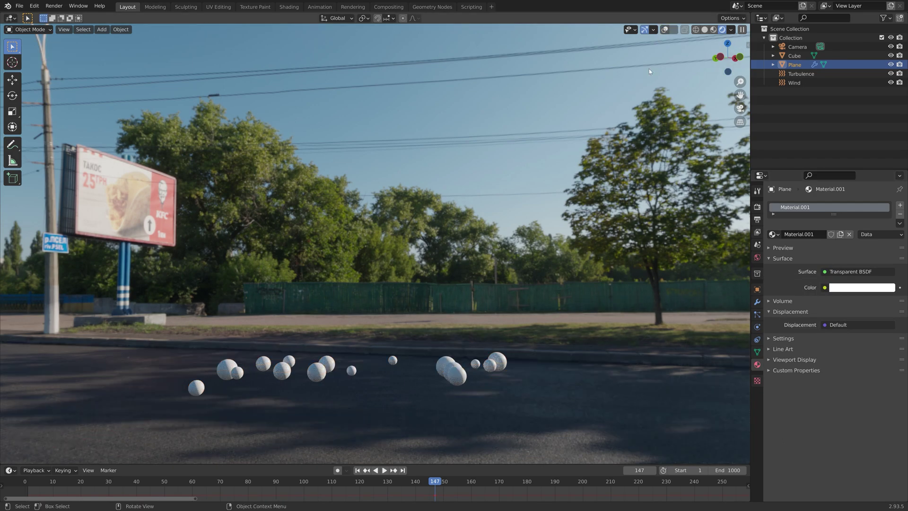
click(794, 56)
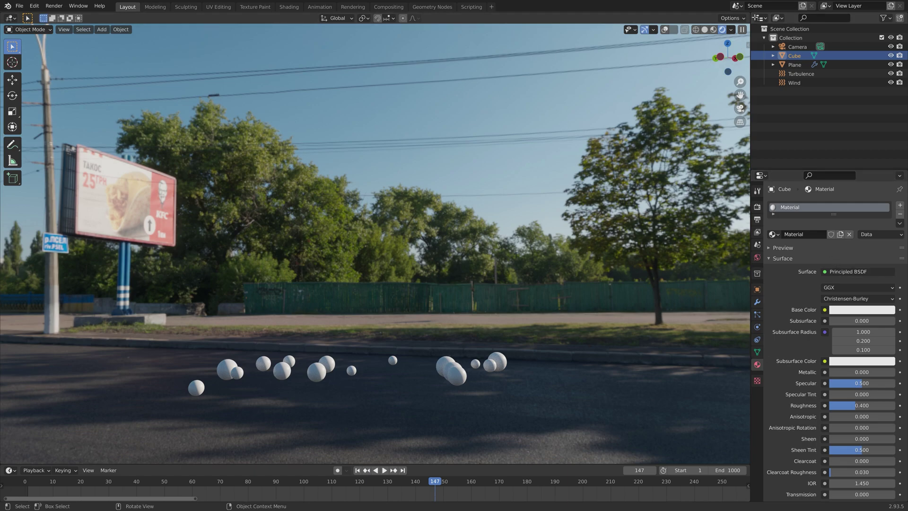
drag(749, 17, 320, 19)
click(320, 19)
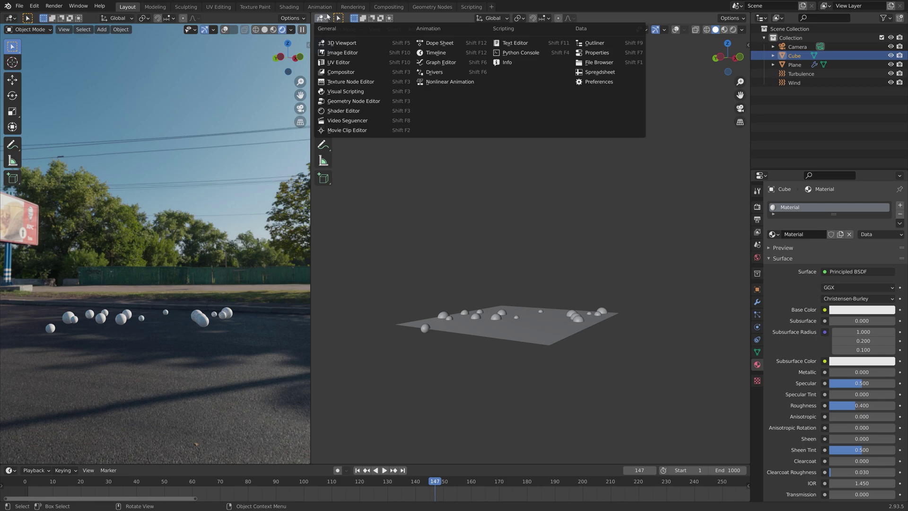
- Show the Cube's material in a Shader Editor and set Principled BSDF Transmission to 1.000
click(343, 111)
scroll(529, 149, down, 2)
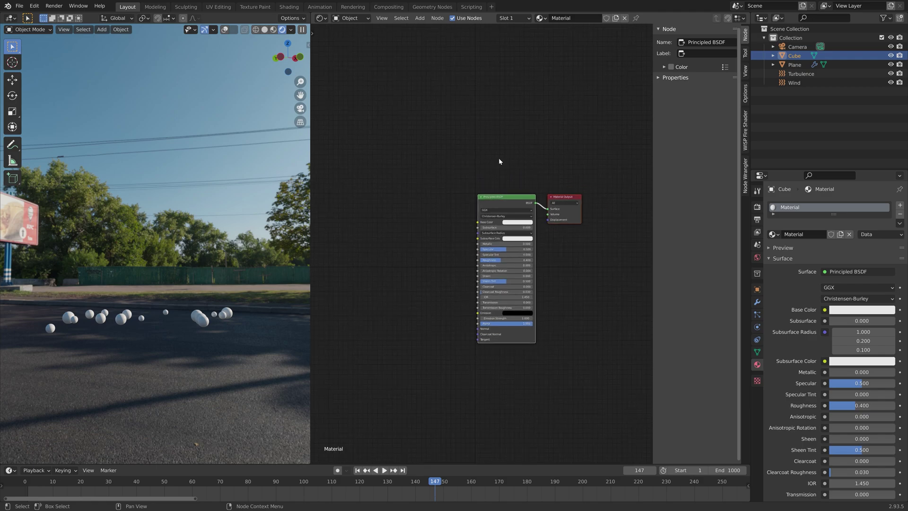
middle_drag(500, 175, 541, 163)
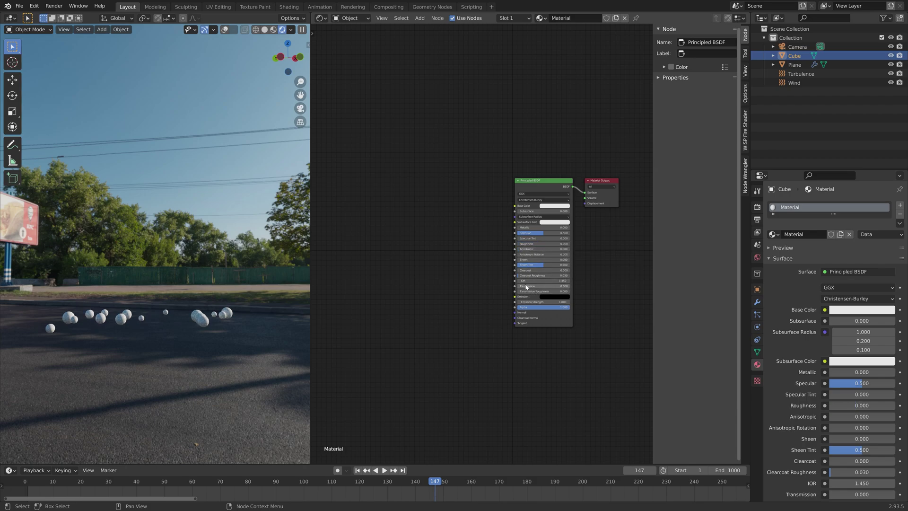
drag(526, 287, 574, 286)
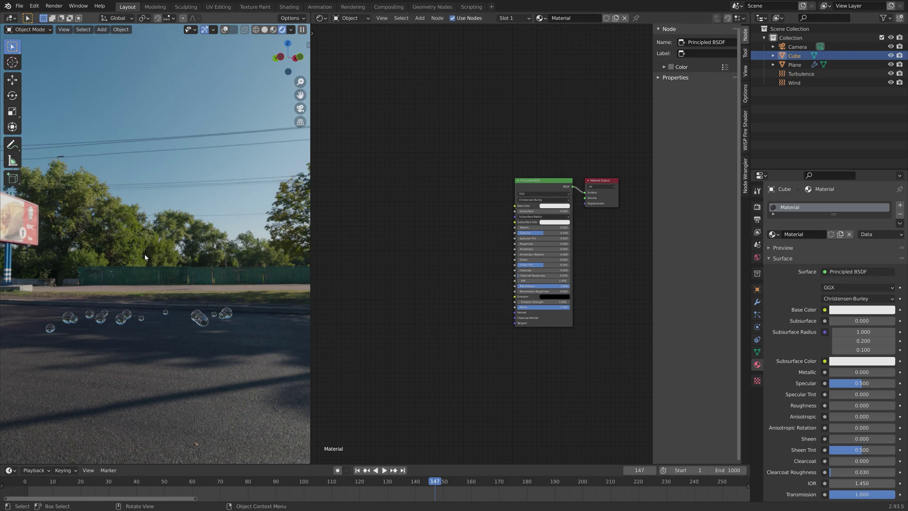
middle_drag(191, 214, 226, 223)
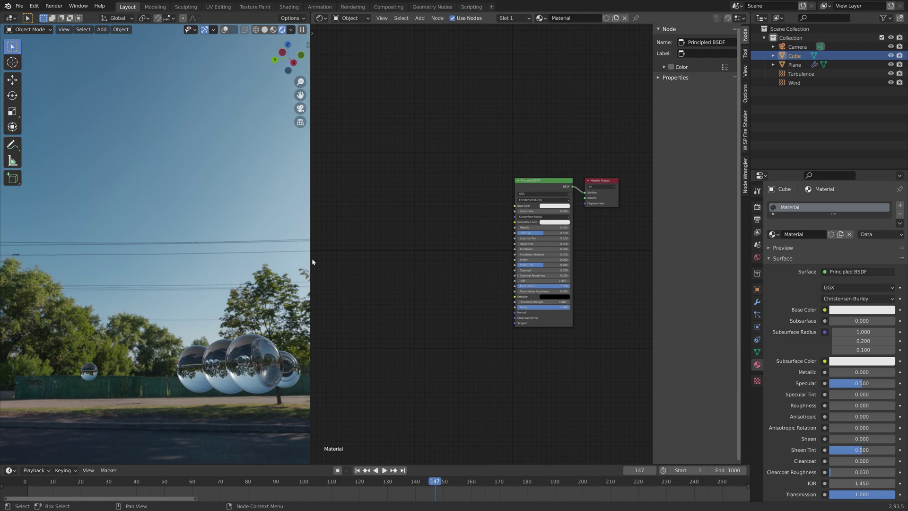
scroll(531, 219, up, 3)
middle_drag(600, 227, 499, 230)
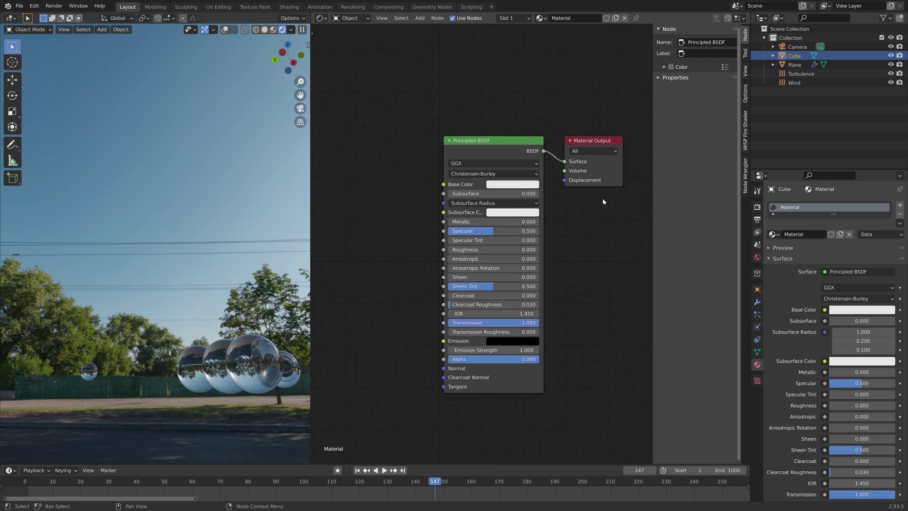
- Hide the node editor sidebar and save the file as tut2.blend
key(n)
key(ctrl+s)
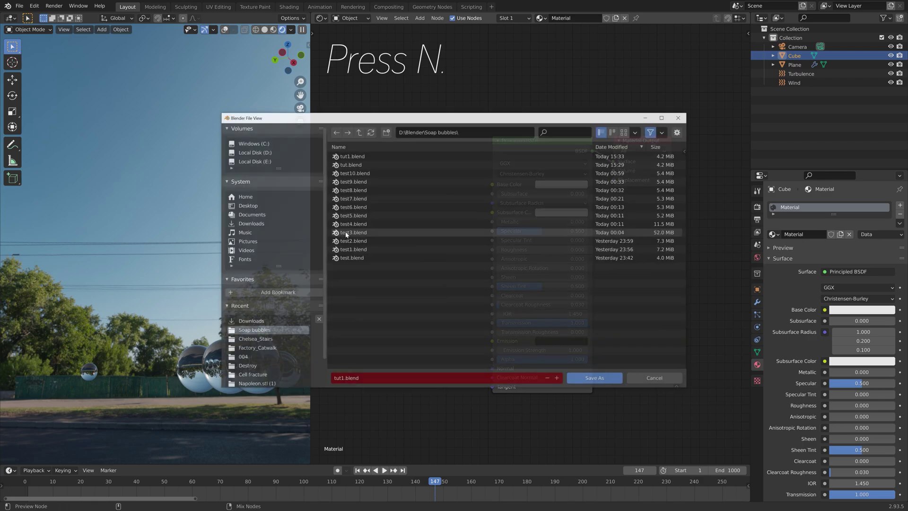
click(588, 377)
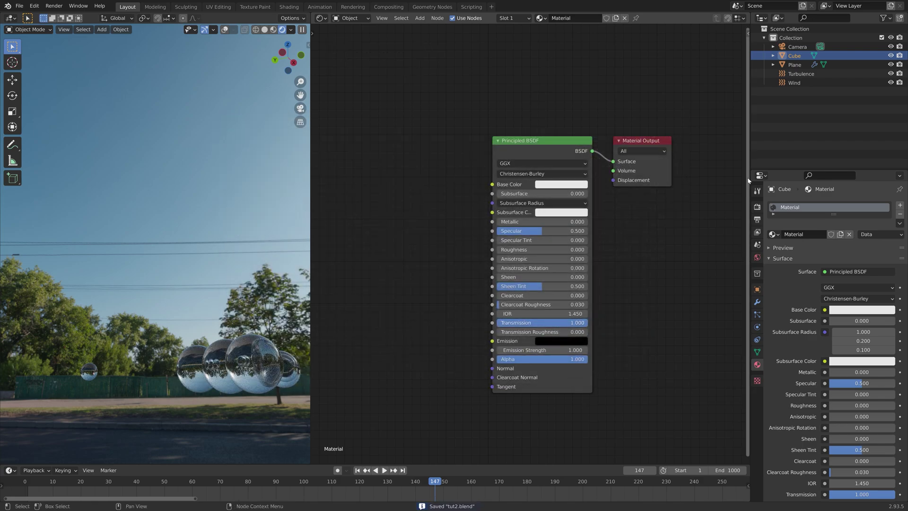
- Turn on Film Transparent in Render Properties and move the Material Output node right
click(757, 207)
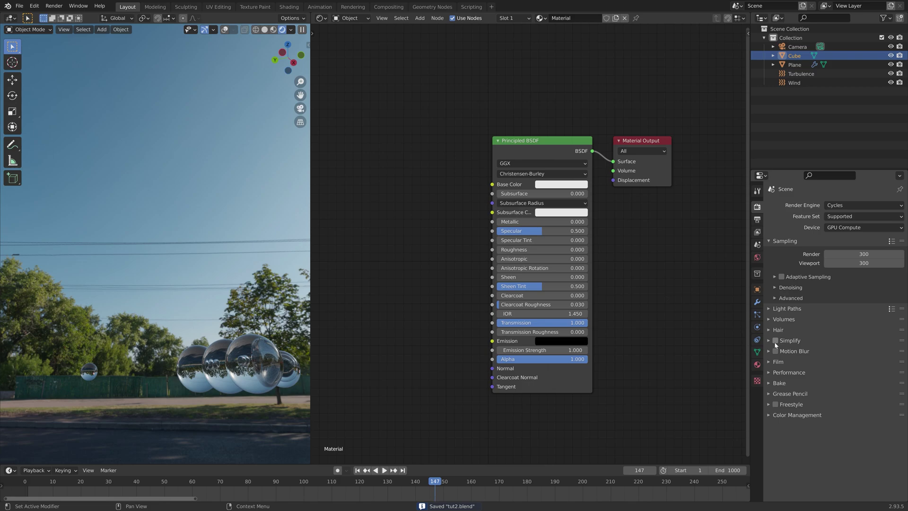
click(776, 362)
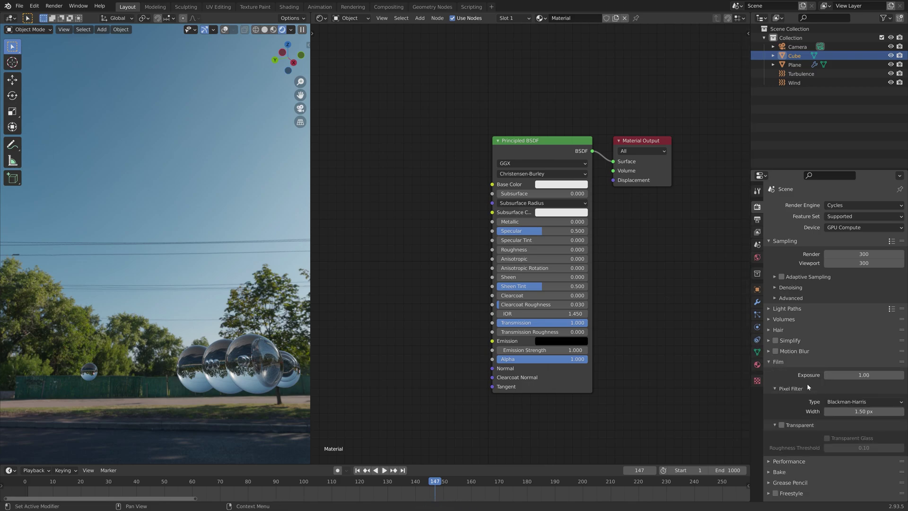
click(781, 425)
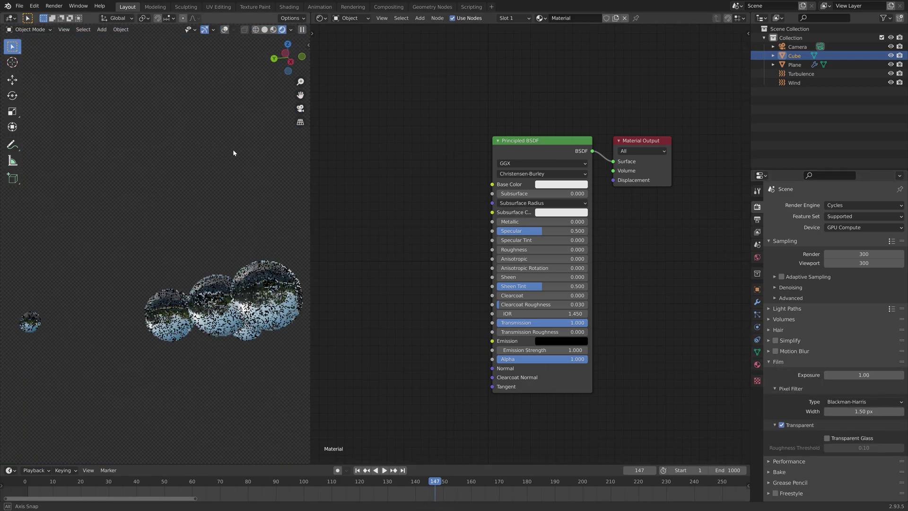
middle_drag(233, 153, 241, 137)
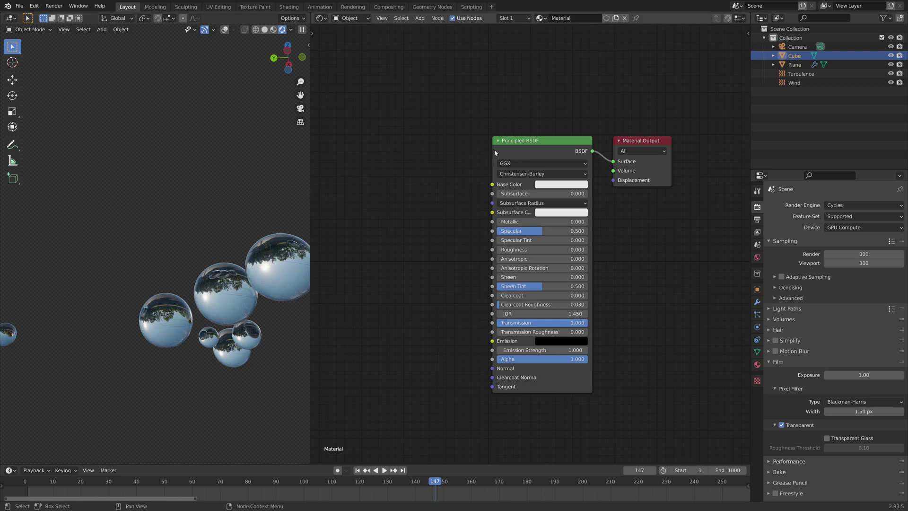
drag(624, 151, 676, 147)
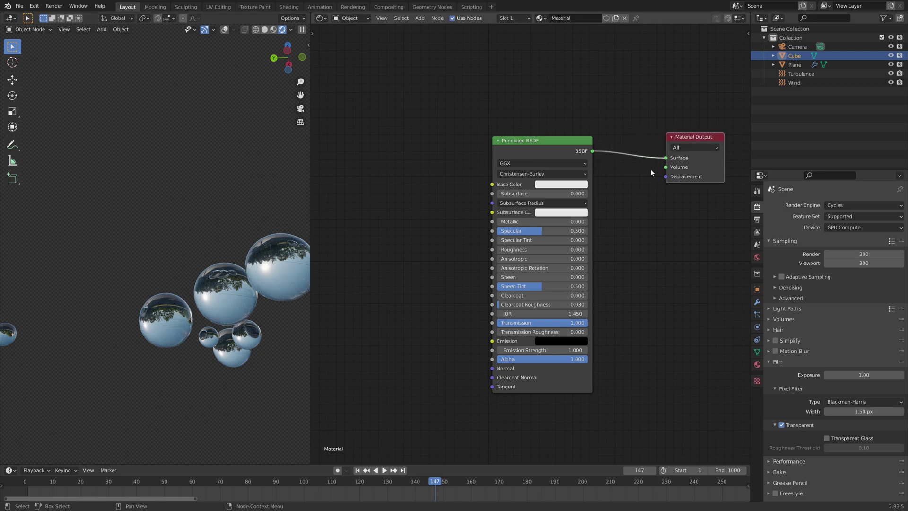
- Insert a Mix Shader on the shader link, with Principled BSDF in its second input
key(shift+a)
text(mi)
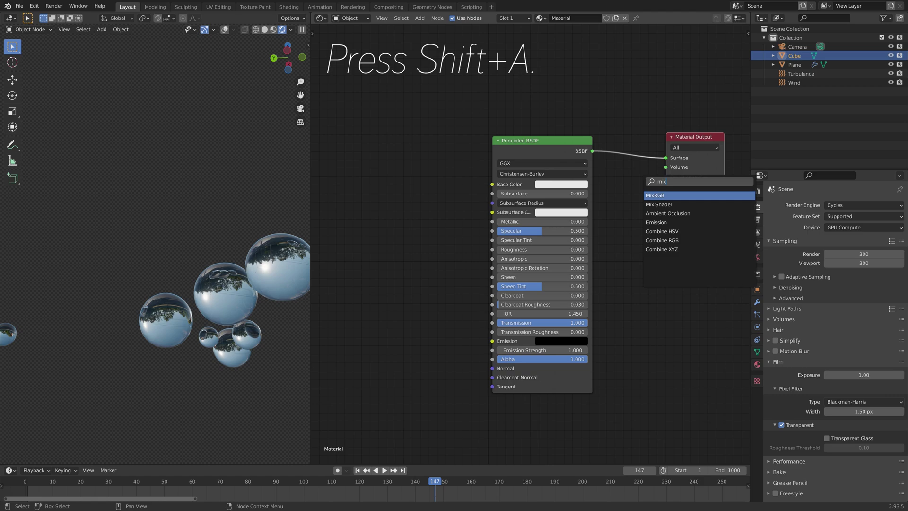
text(x)
key(Down)
key(Return)
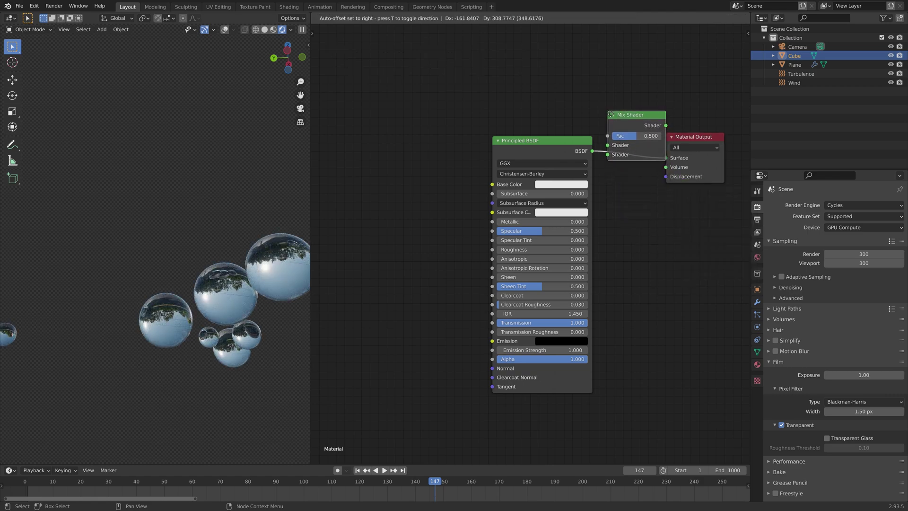
click(610, 114)
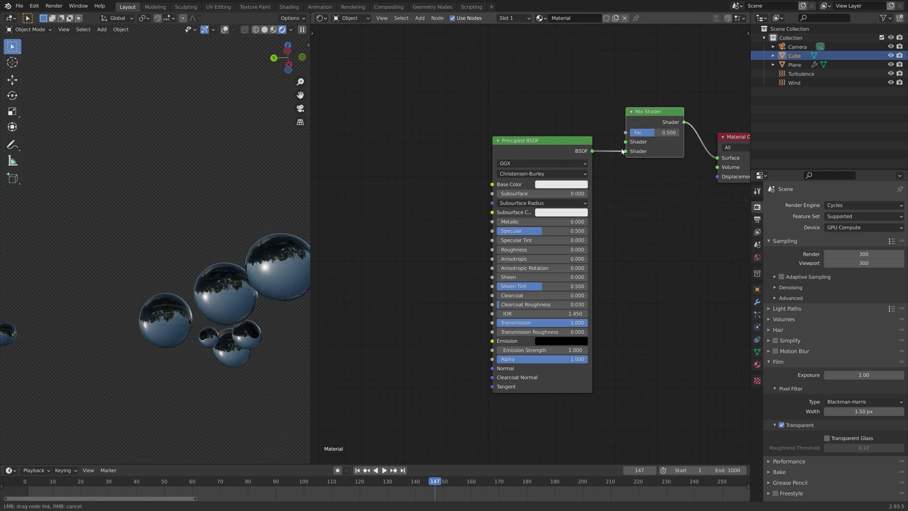
drag(622, 152, 625, 151)
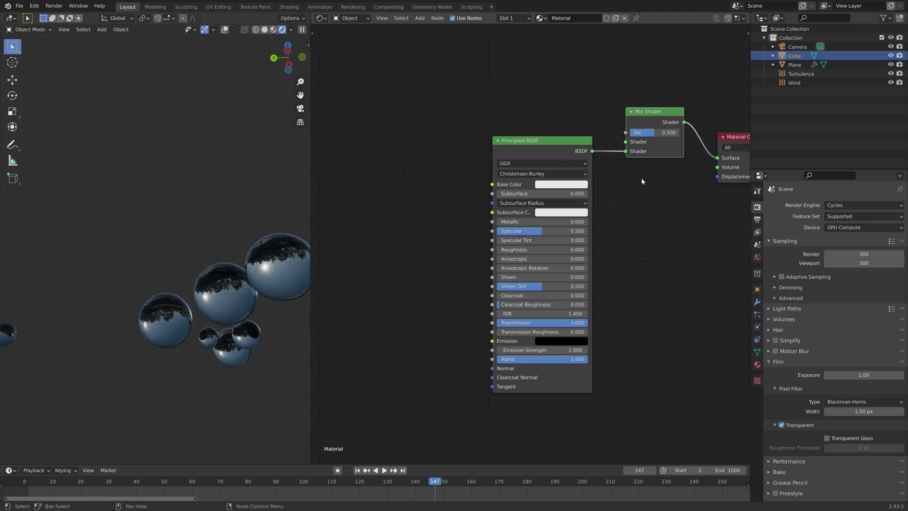
- Add a Transparent BSDF and connect it to the Mix Shader's first input
key(shift+a)
click(633, 206)
text(trans)
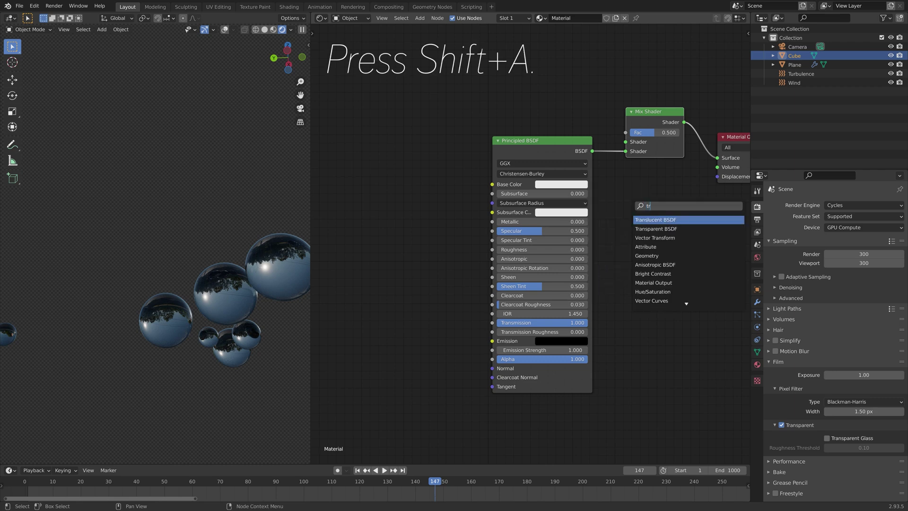
click(656, 229)
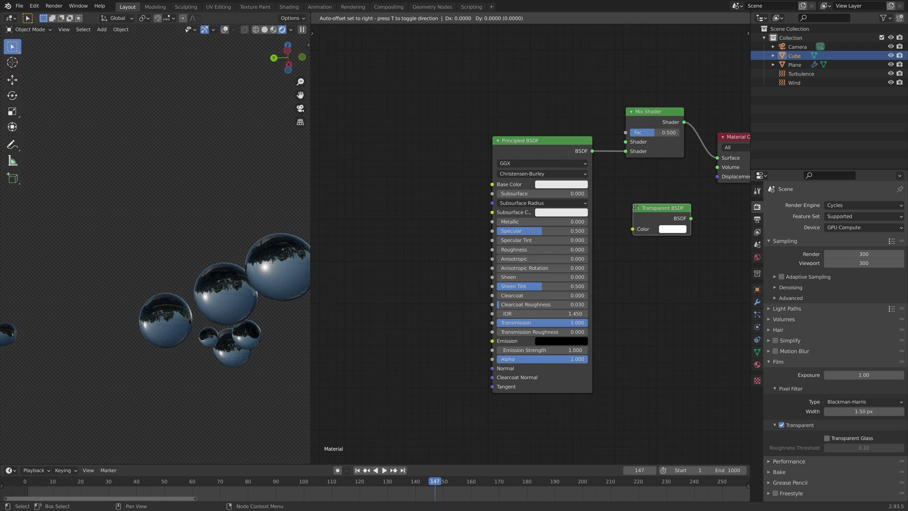
click(589, 100)
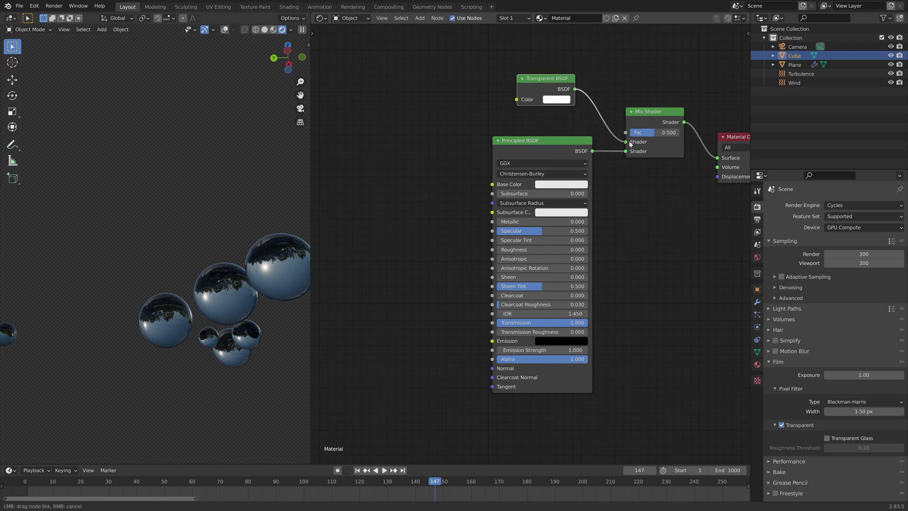
drag(630, 144, 627, 143)
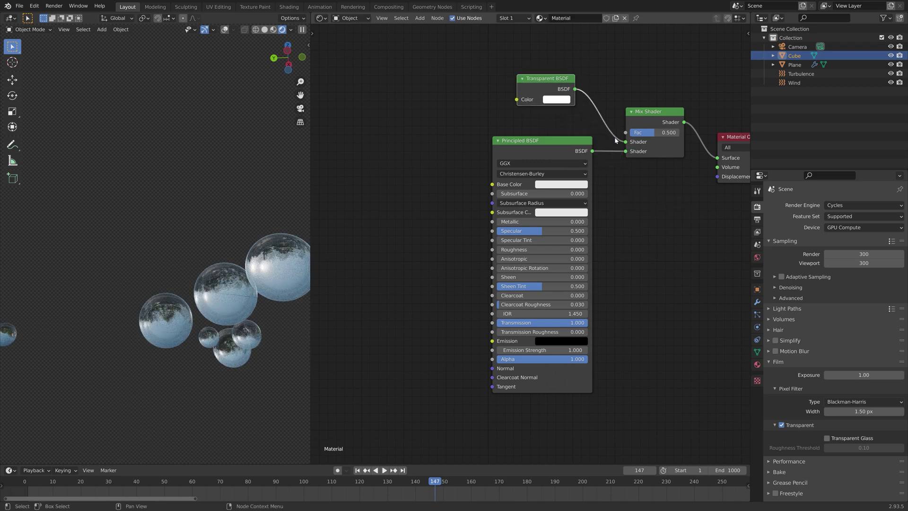
- Add a Layer Weight node whose Facing drives the Mix factor, with Blend 0.200
key(shift+a)
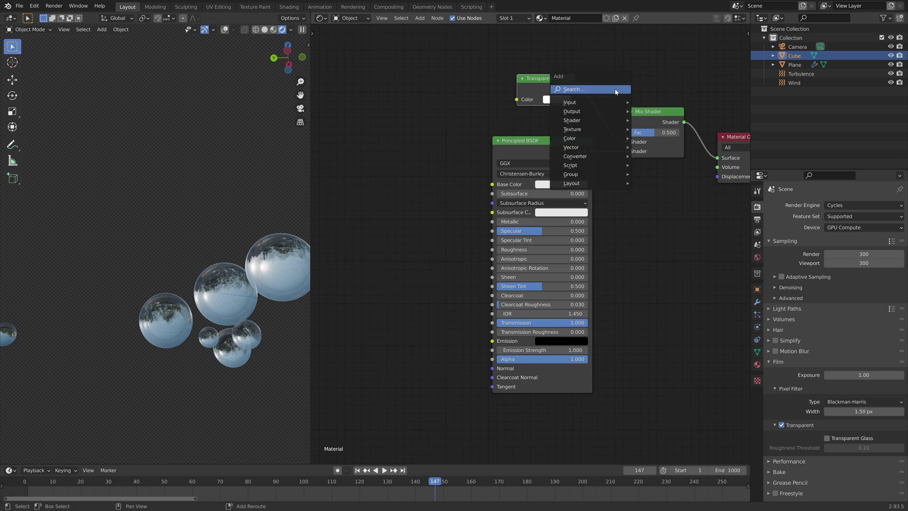
click(624, 92)
text(layer)
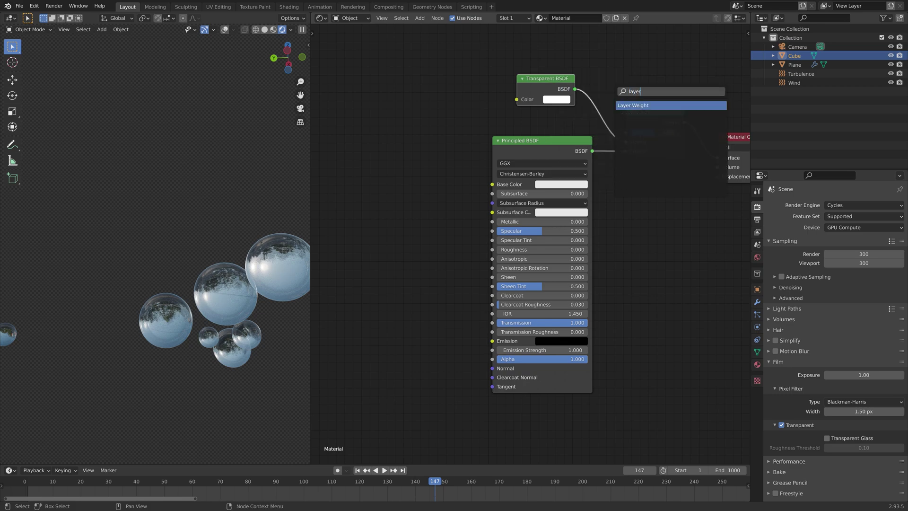
key(Return)
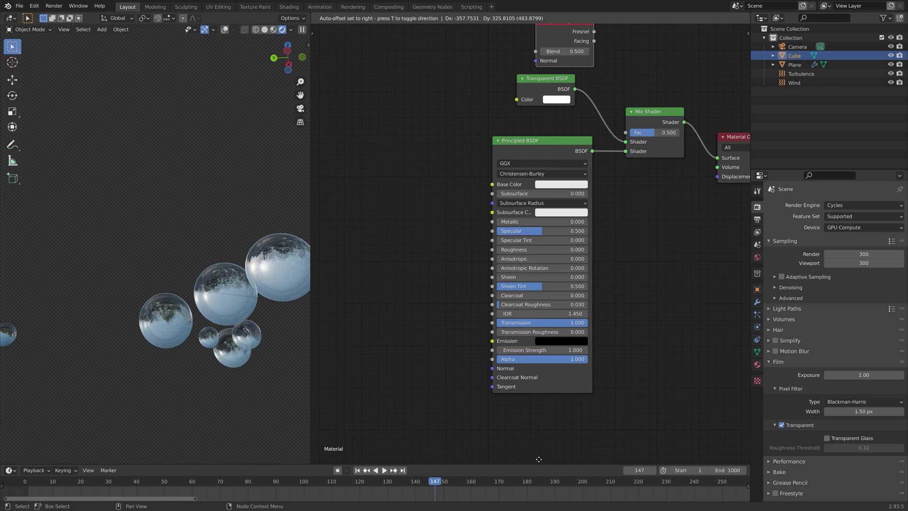
click(538, 459)
key(Home)
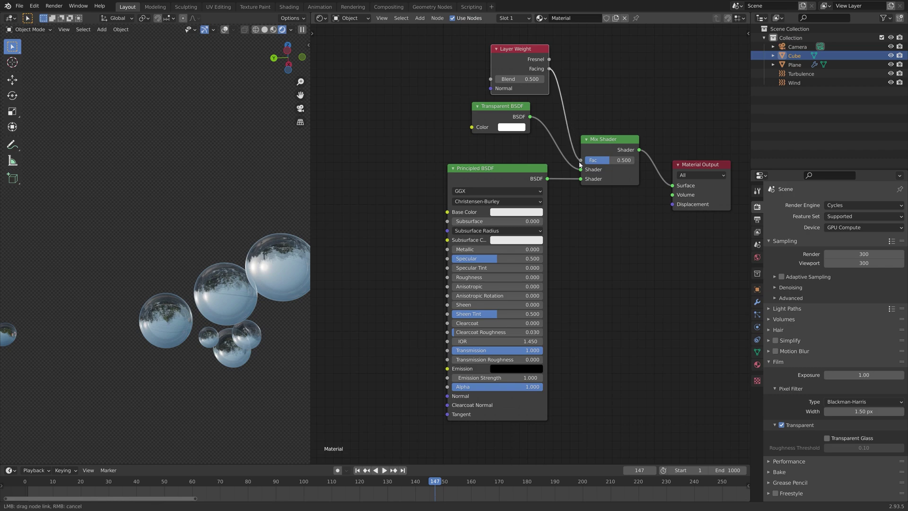
drag(579, 164, 581, 160)
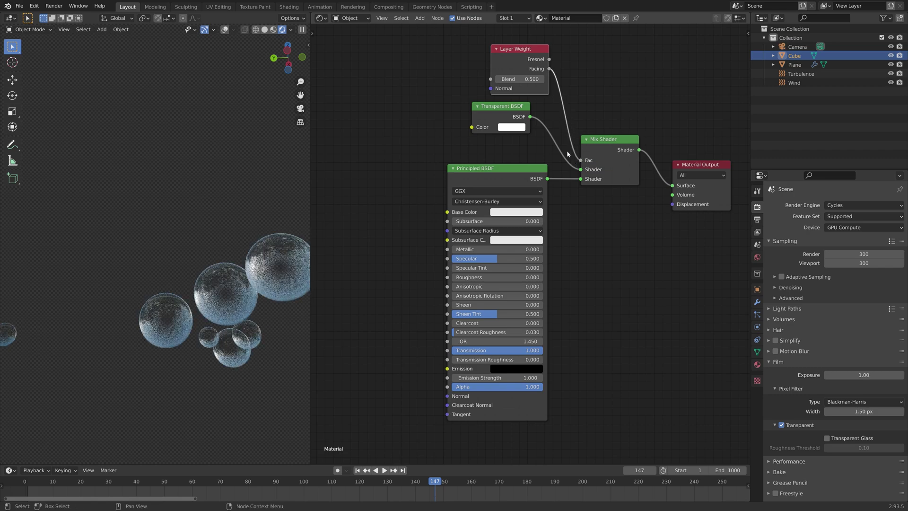
click(498, 79)
click(498, 79)
click(498, 79)
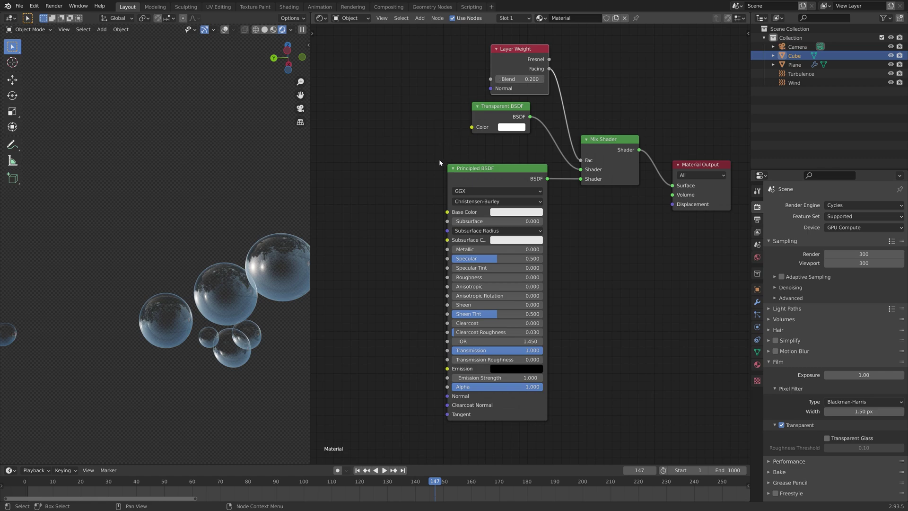
scroll(255, 273, up, 3)
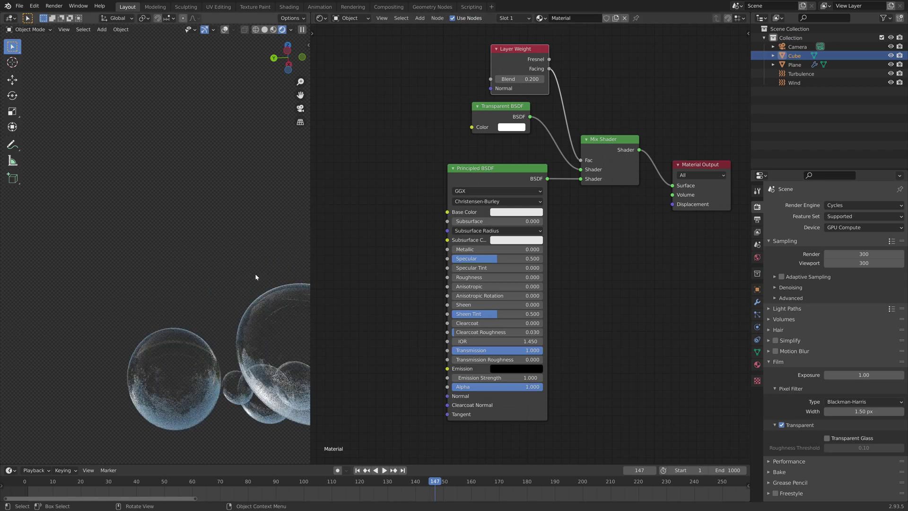
- Place a Noise Texture left of the Principled BSDF, link Color to Base Color, Distortion 1.500
key(shift+a)
click(406, 233)
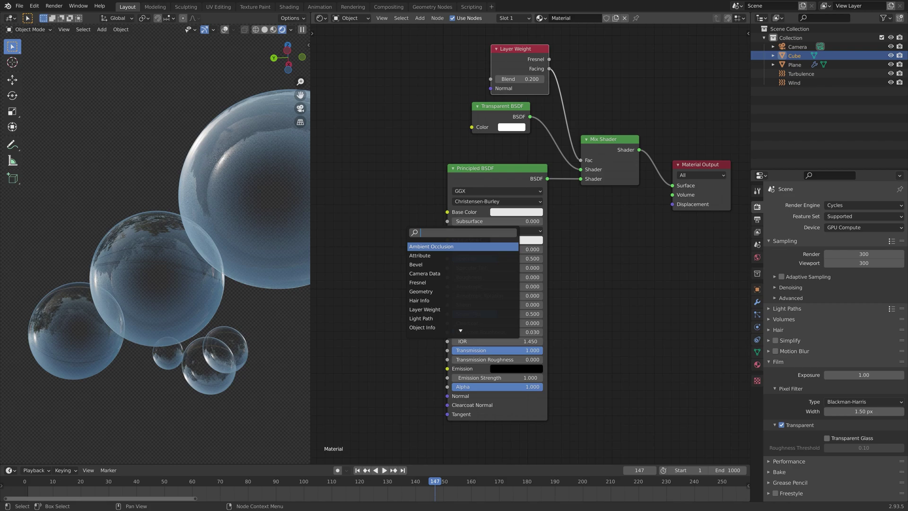
text(noise)
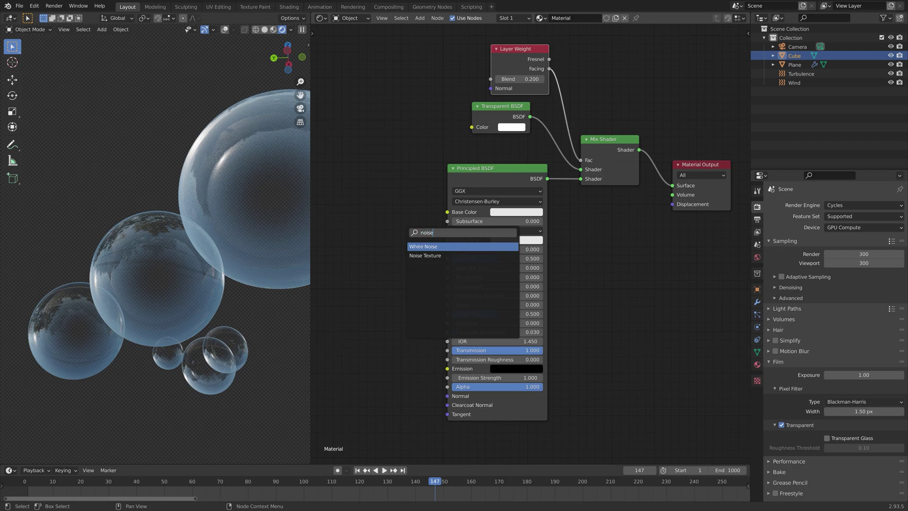
key(Return)
click(417, 204)
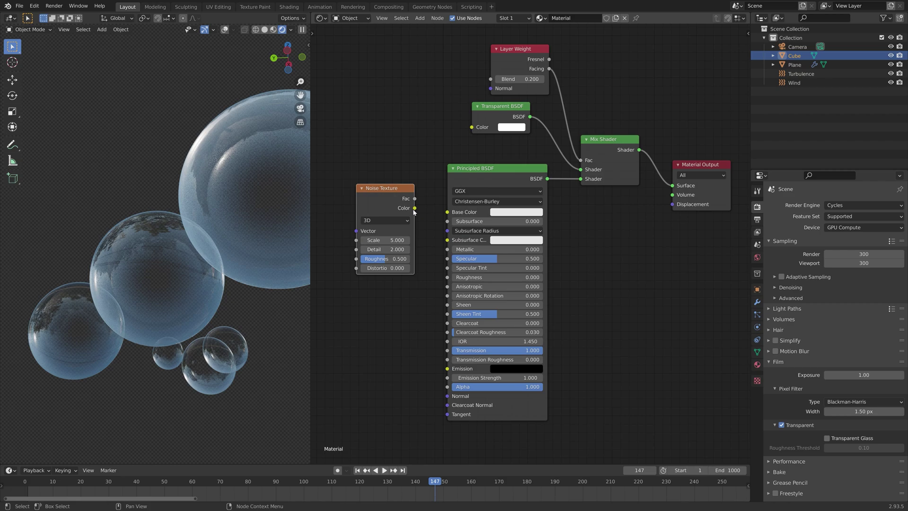
drag(447, 213, 448, 212)
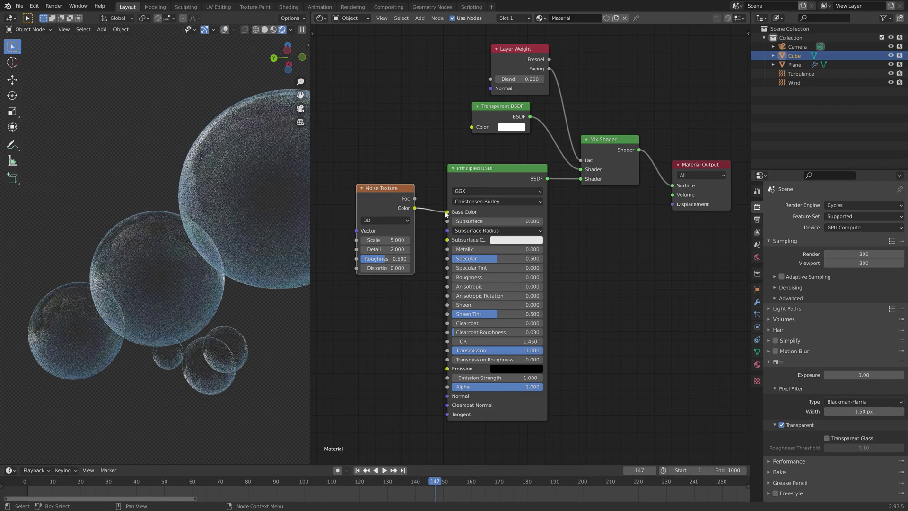
mouse_move(384, 268)
mouse_down()
mouse_move(409, 268)
mouse_move(379, 268)
mouse_up()
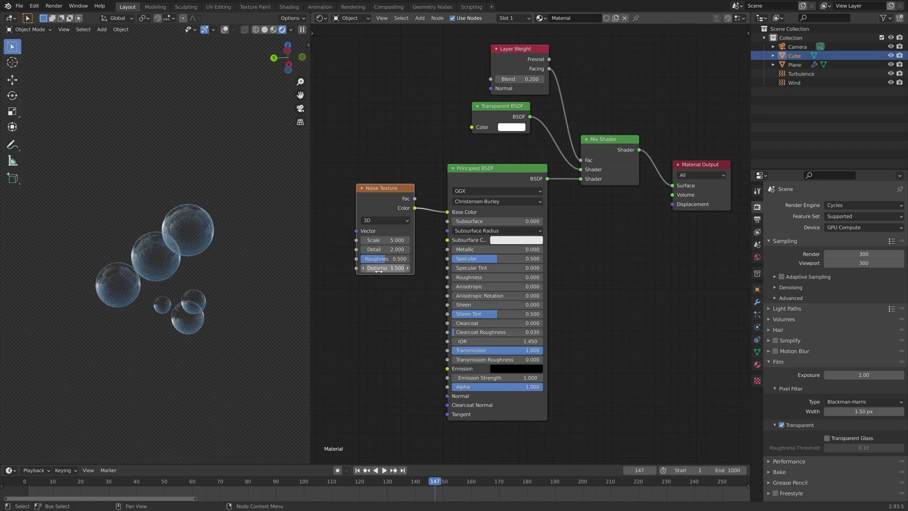
scroll(182, 260, down, 4)
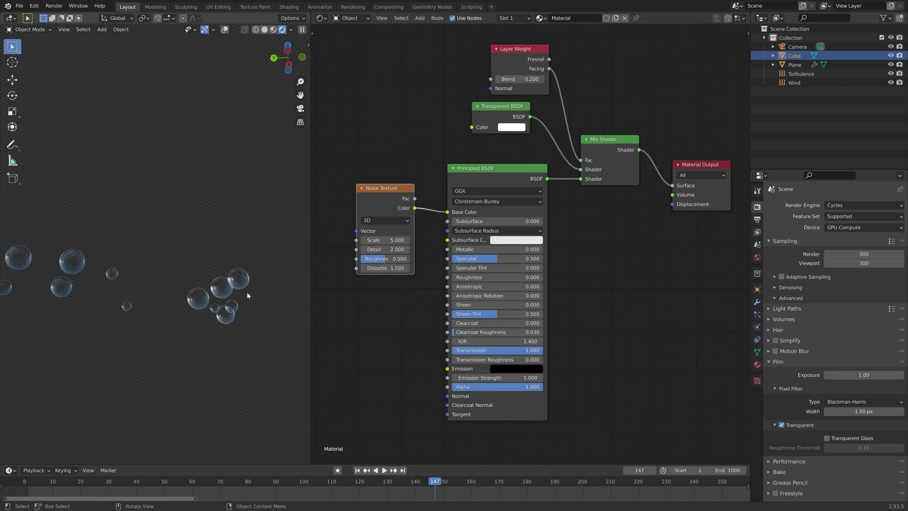
- Play the rising bubble animation, orbit around the bubbles, and pause at frame 448
key(space)
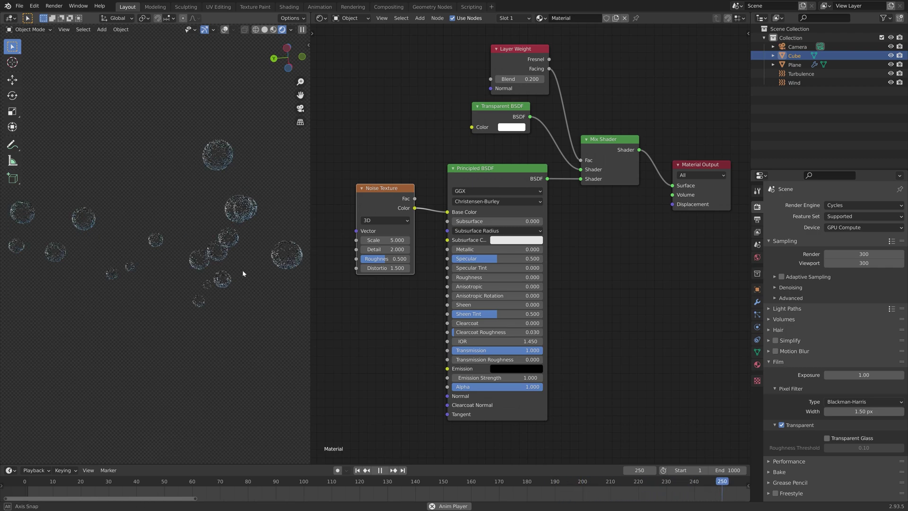
middle_drag(242, 274, 188, 302)
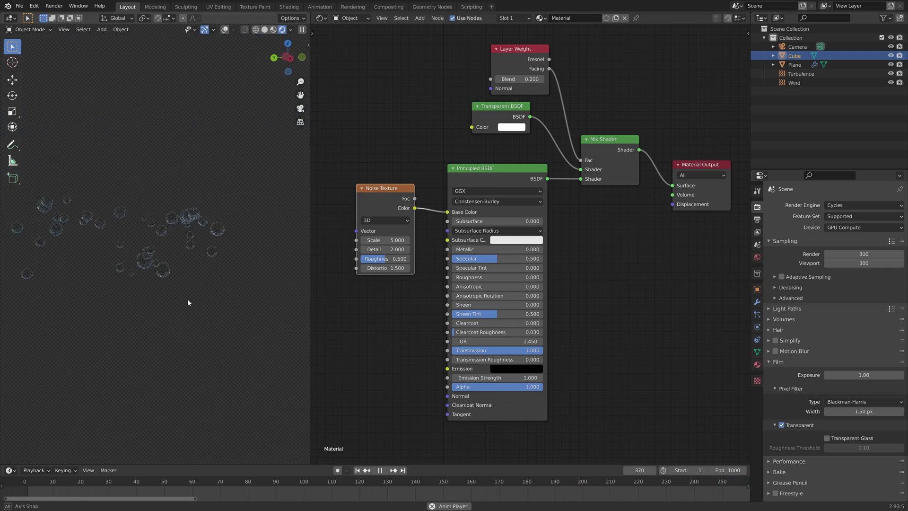
key(space)
scroll(151, 274, up, 10)
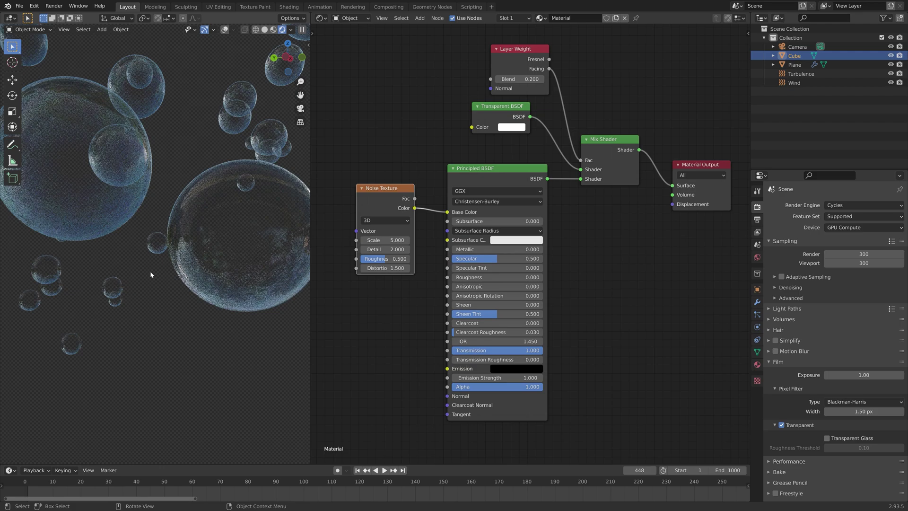
scroll(150, 274, down, 4)
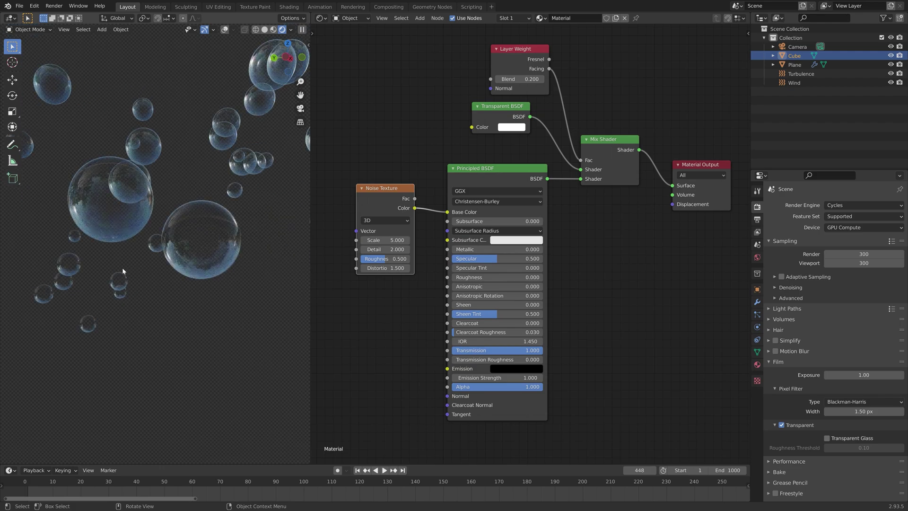
- Save the project as the next version, tut3.blend
key(ctrl+shift+s)
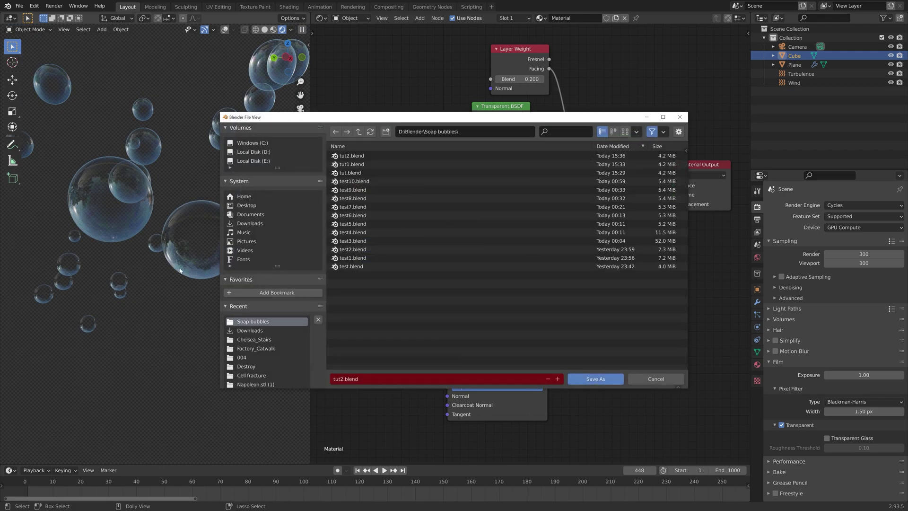
click(559, 379)
click(575, 375)
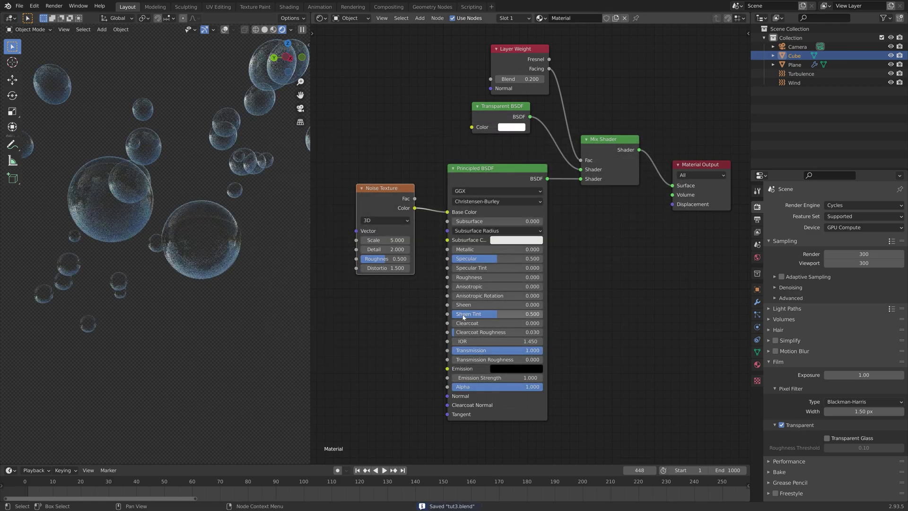
- Switch the viewport to rendered shading and resize the bubble Cube
scroll(214, 209, down, 4)
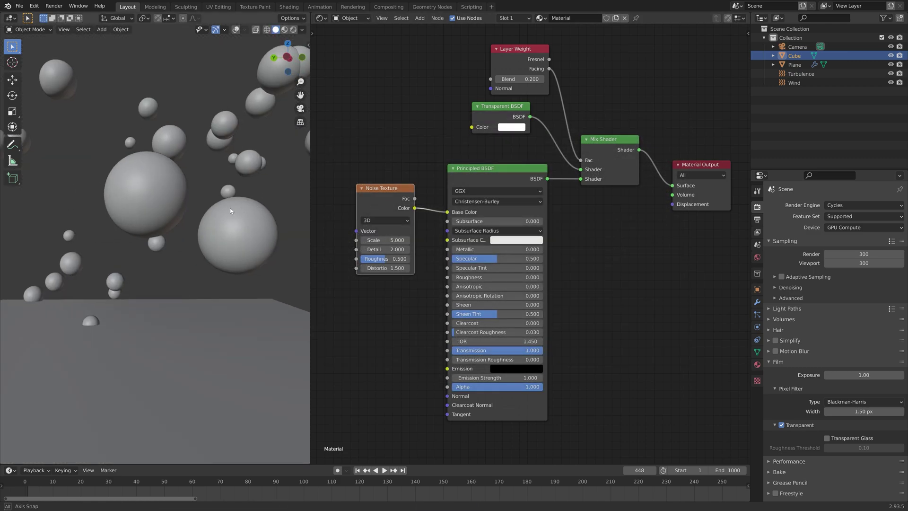
click(293, 30)
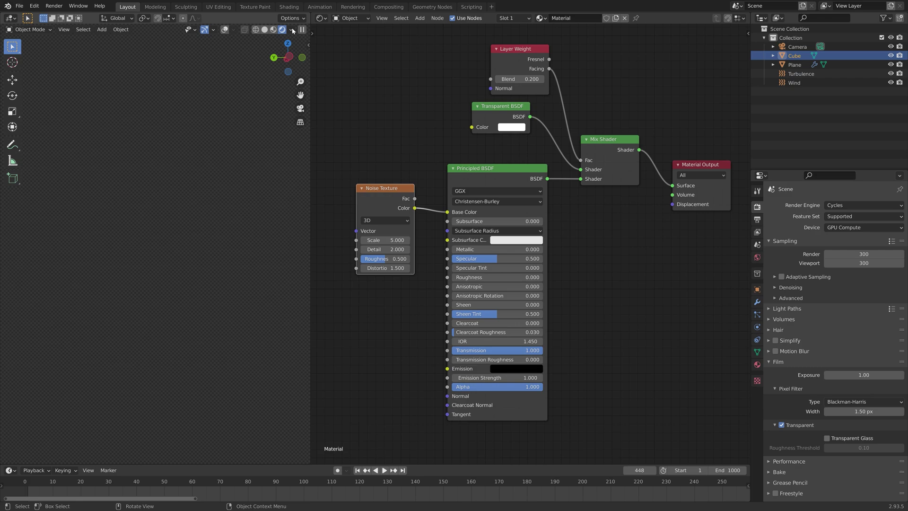
scroll(205, 185, up, 2)
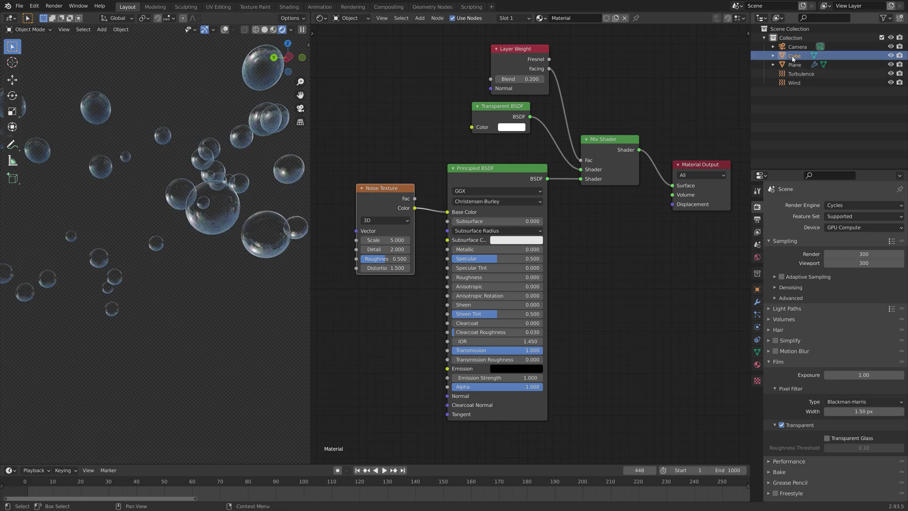
key(s)
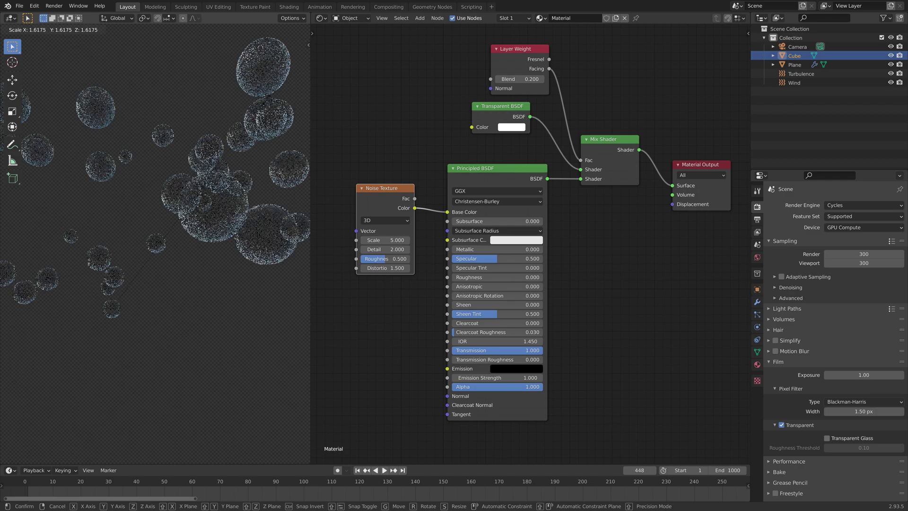
click(185, 187)
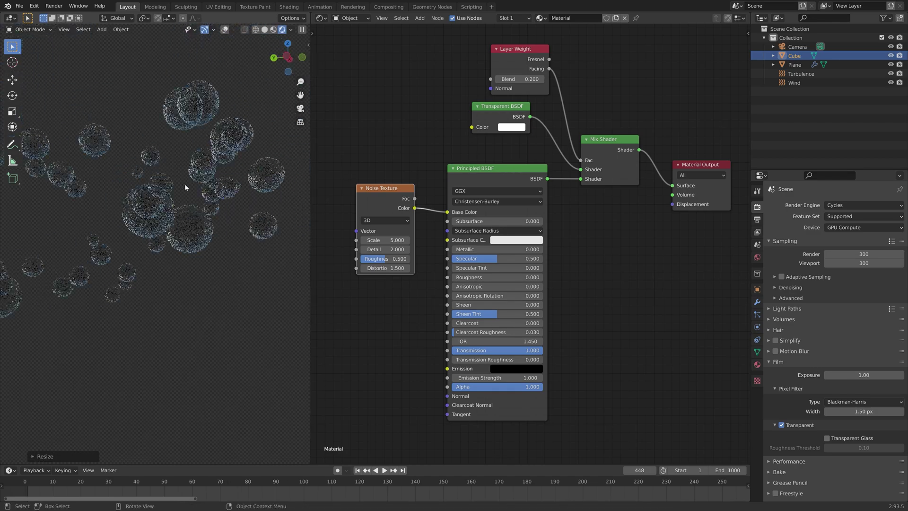
- Align the camera to the current view, lock it to the view, and reframe the bubbles
key(ctrl+alt+KP_0)
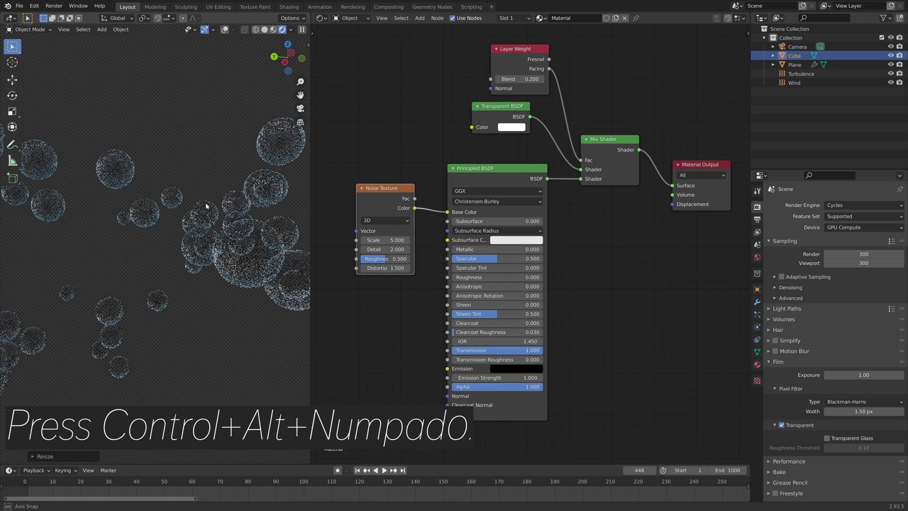
key(n)
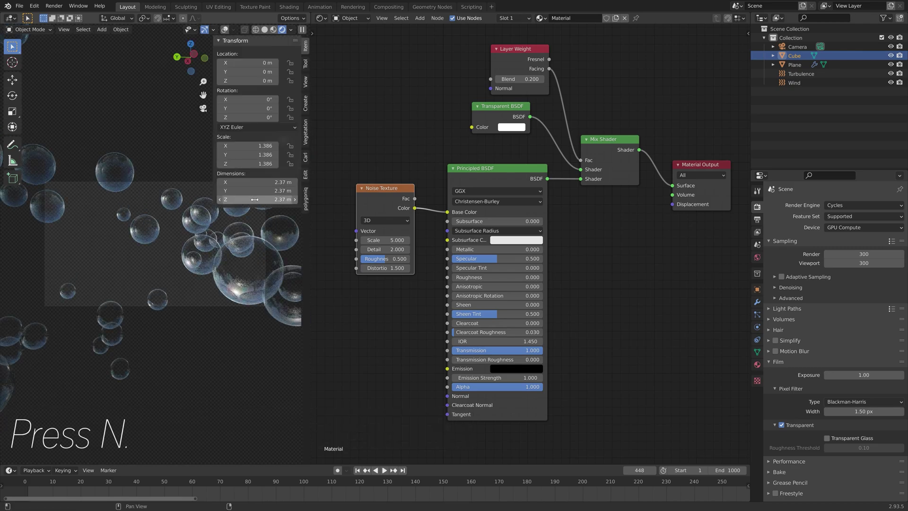
click(305, 82)
click(254, 151)
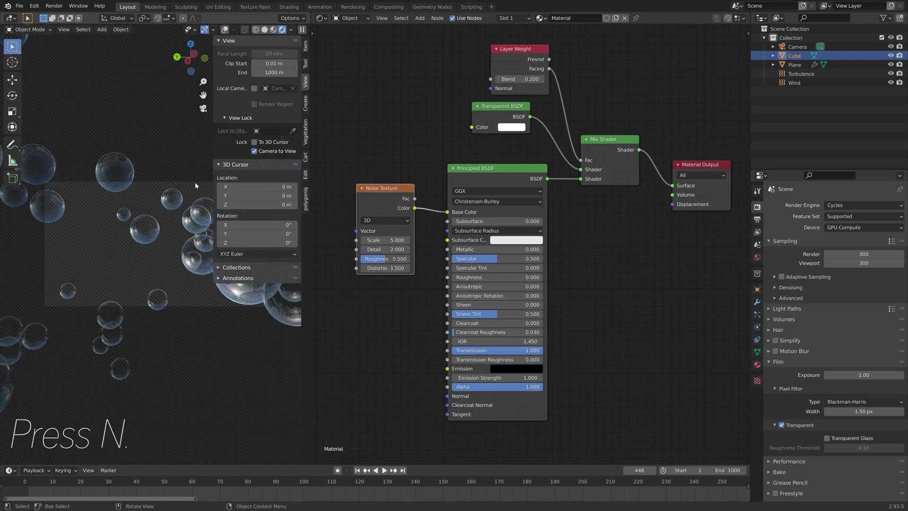
middle_drag(195, 182, 173, 197)
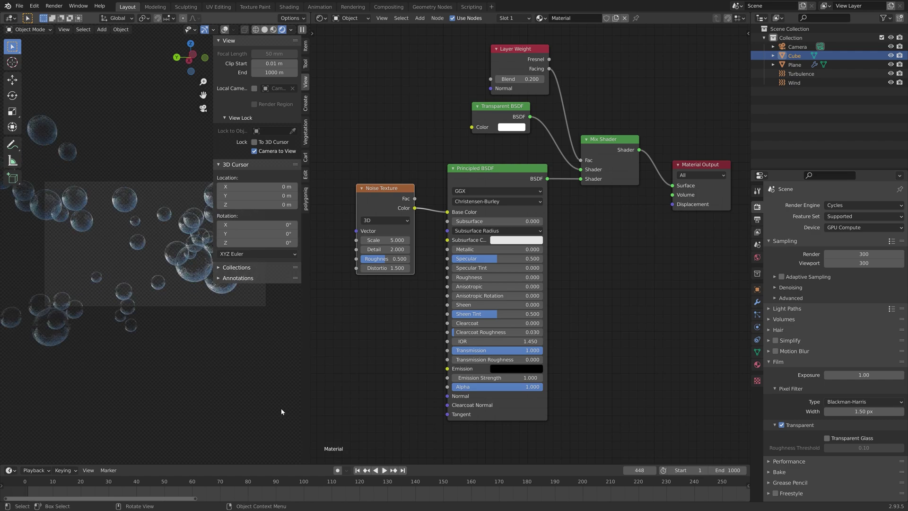
- Replay from the start, scale the Cube to about 1.69, and save as tut4.blend
click(35, 485)
key(space)
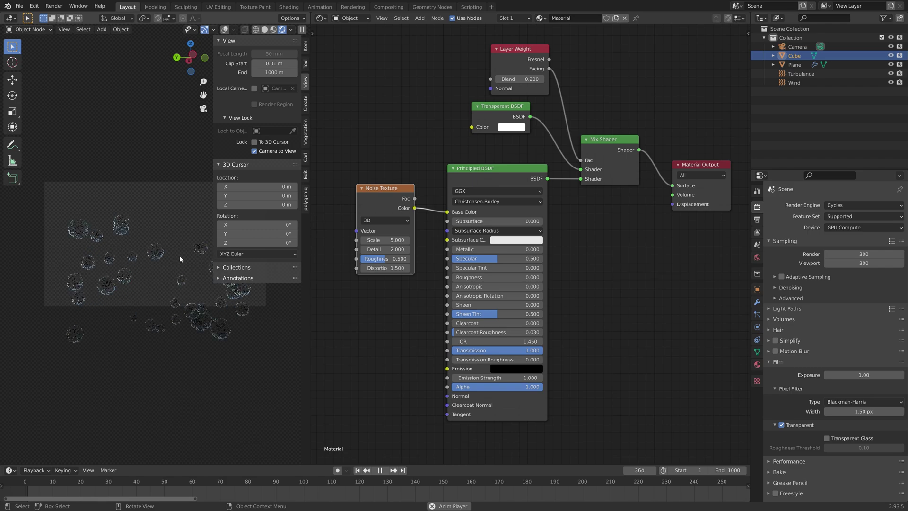
key(space)
key(s)
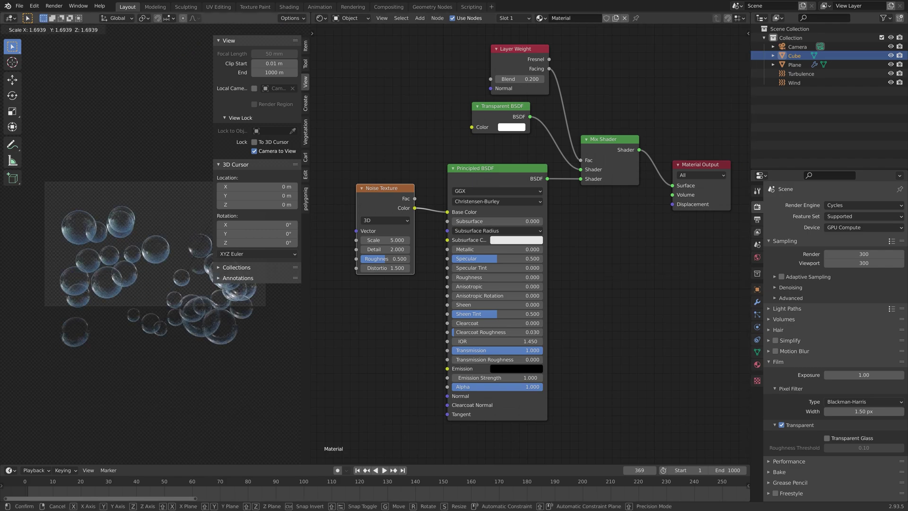
click(177, 228)
key(space)
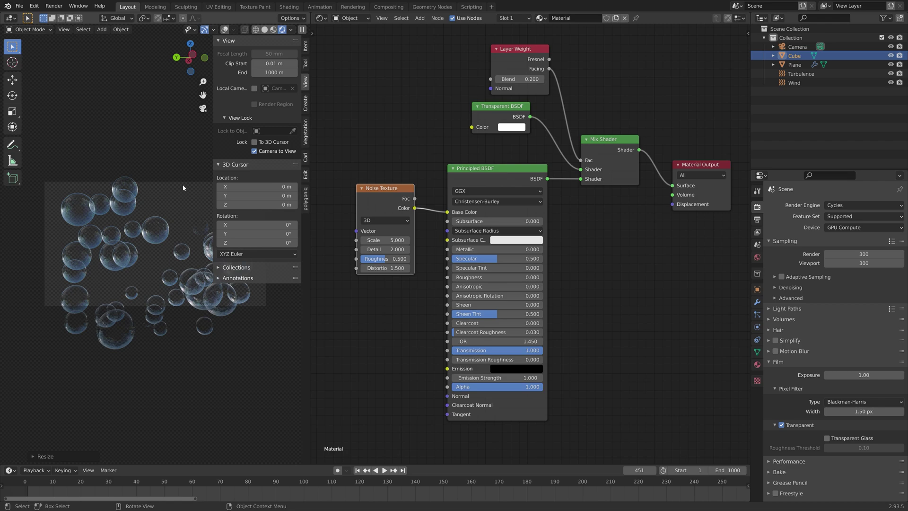
key(ctrl+shift+s)
click(583, 380)
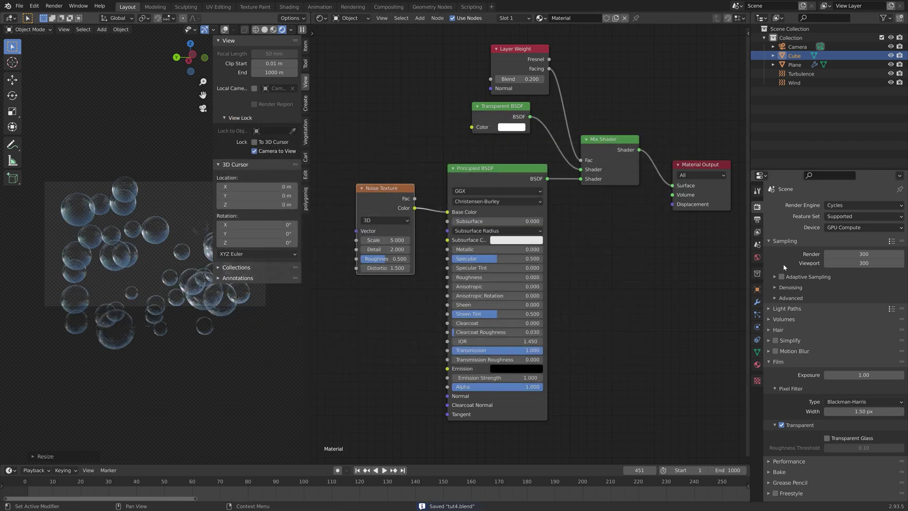
- Set the output resolution scale to 200%
click(757, 219)
text(2)
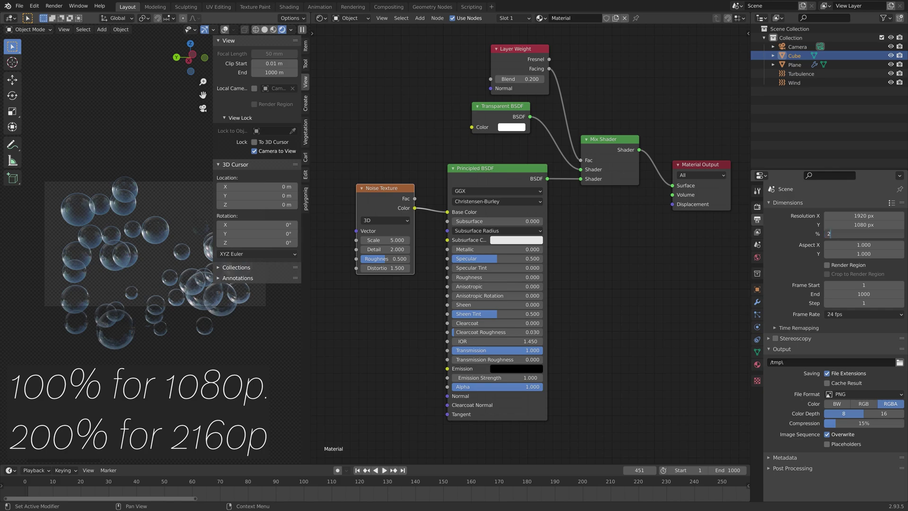
text(00)
key(Return)
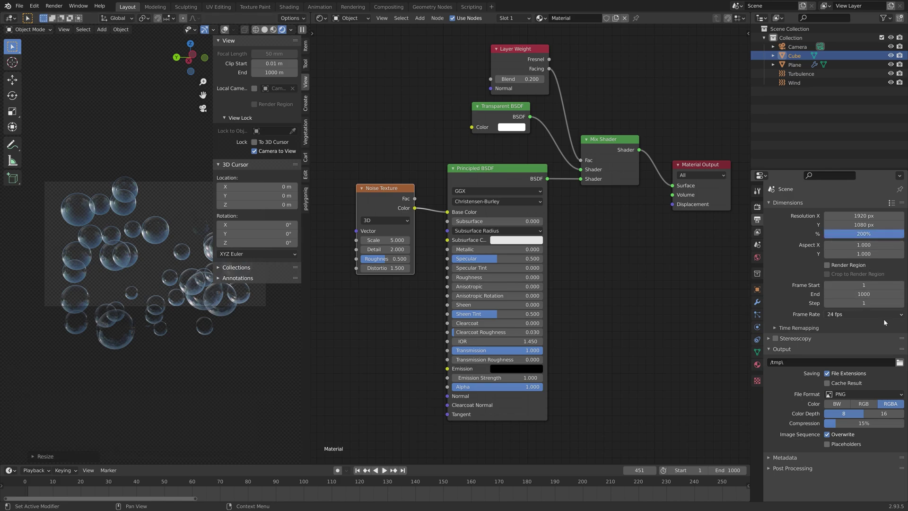
- Set the output path to a new folder, E:\Large renders\Bubbles, with file prefix 'tut'
click(899, 362)
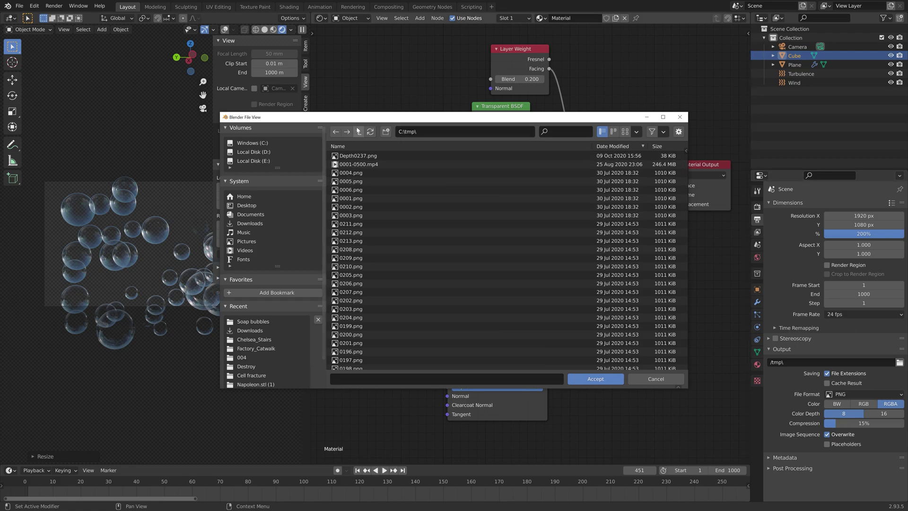
click(253, 160)
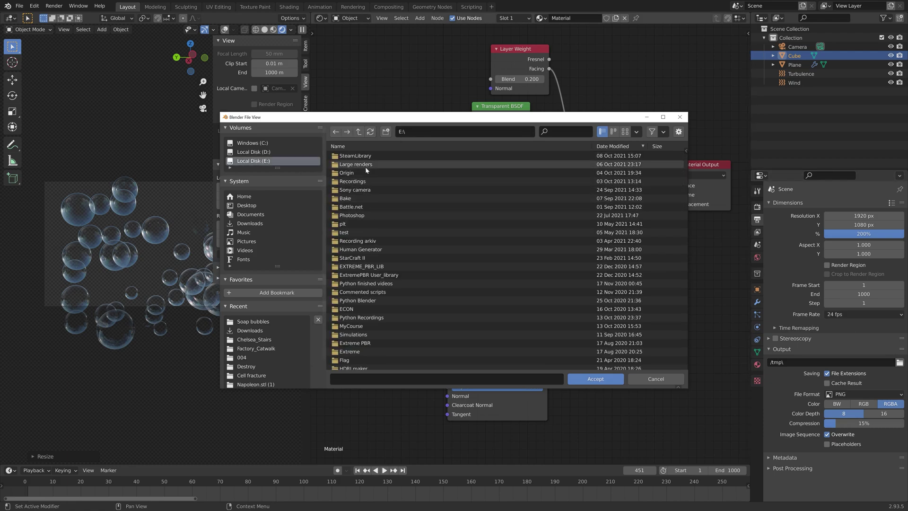
double_click(365, 166)
click(386, 132)
text(Bubbles)
key(Return)
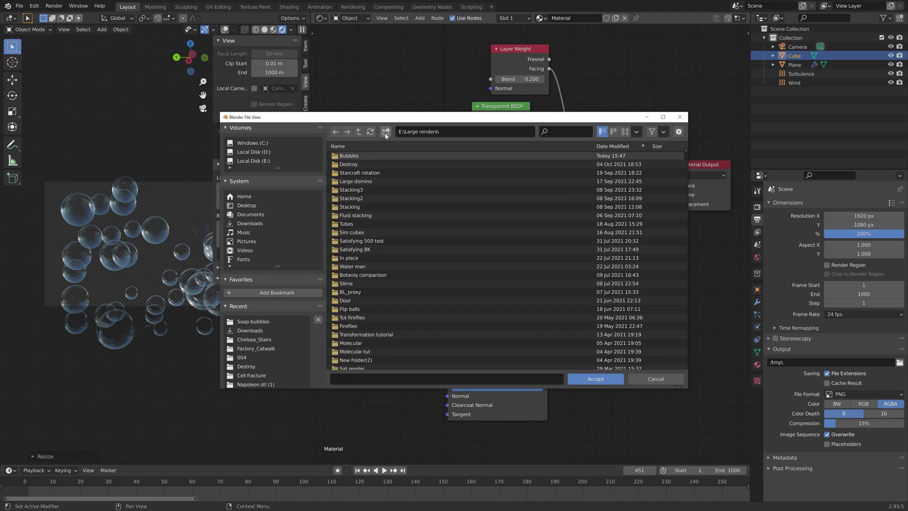
text(tut)
key(Return)
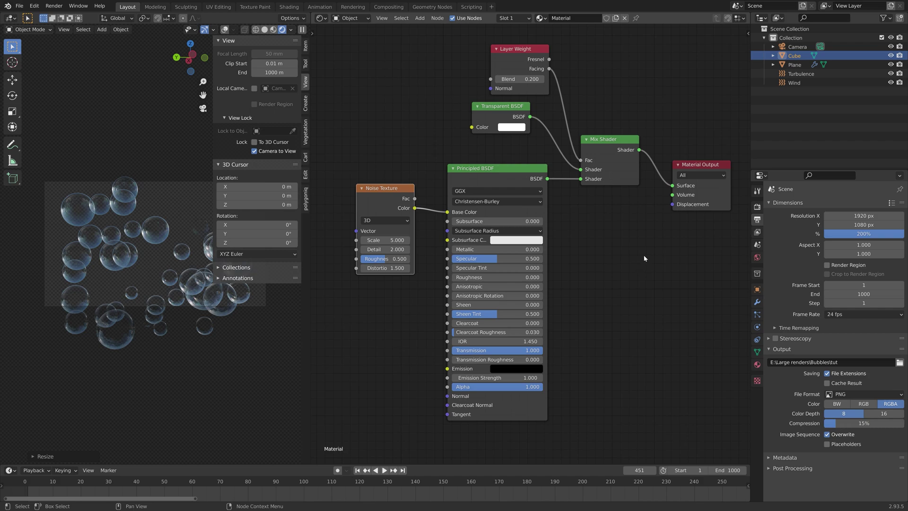
- Review the advanced render sampling options and bring up the particle settings
click(757, 206)
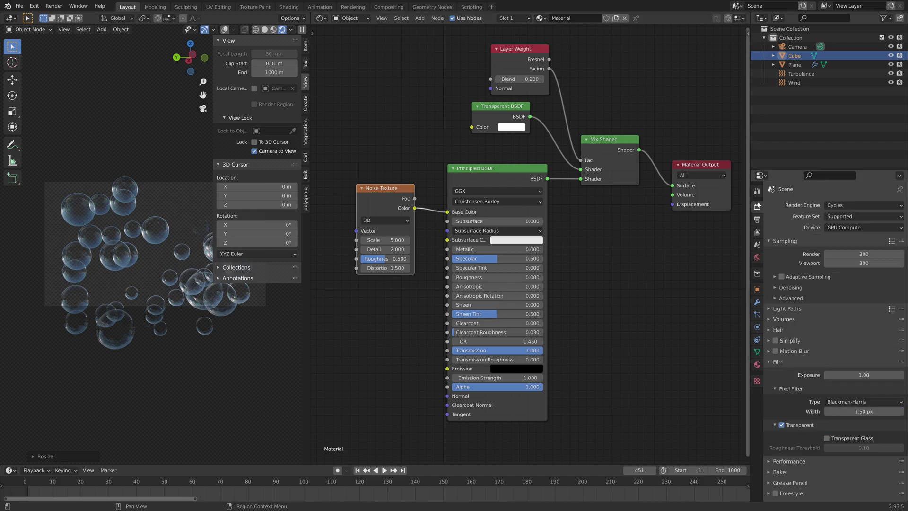
click(794, 298)
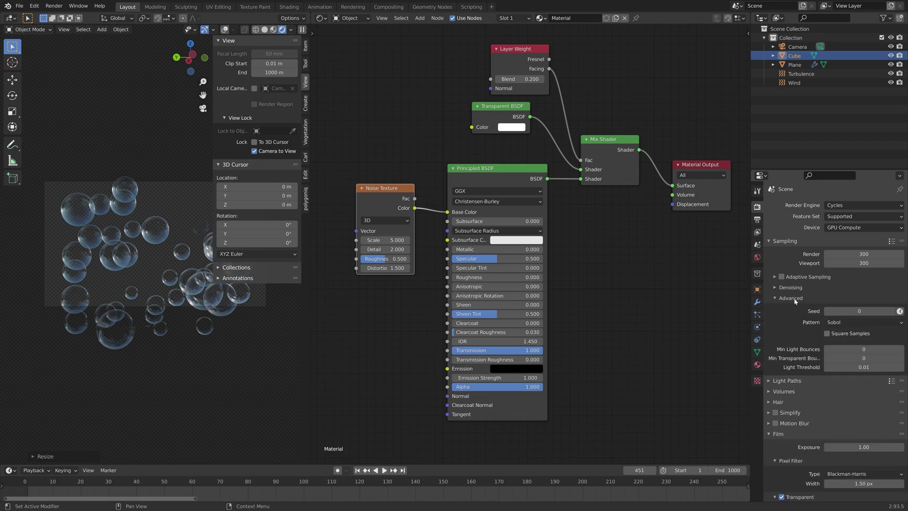
click(759, 314)
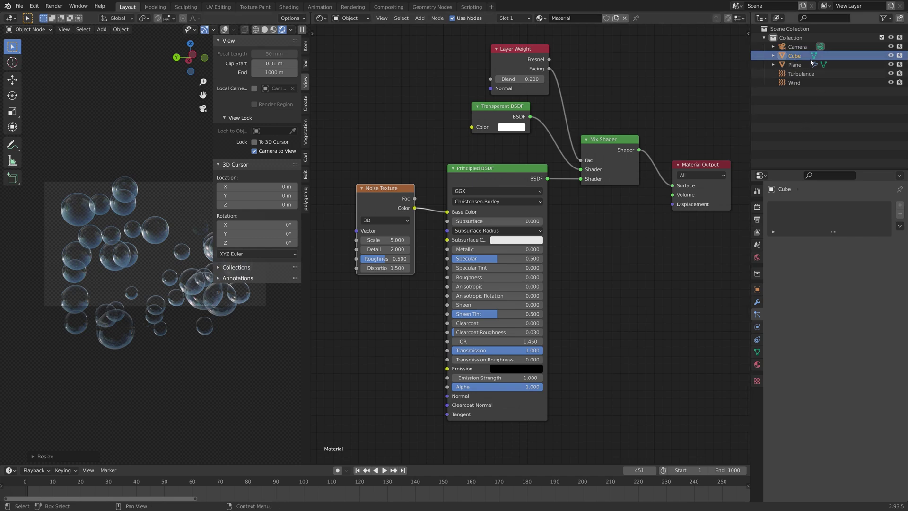
- Hide the Cube, bake the Plane's particle cache for all 1,000 frames, and select the Camera
click(891, 55)
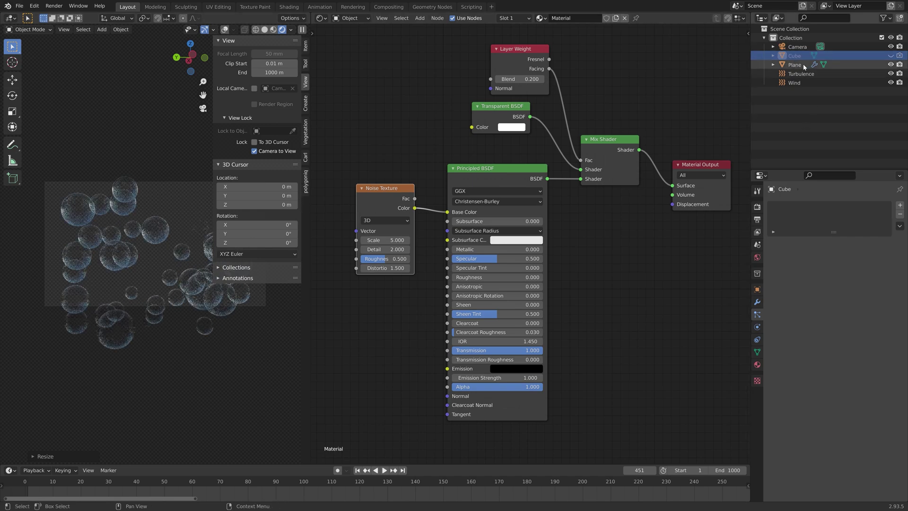
click(795, 64)
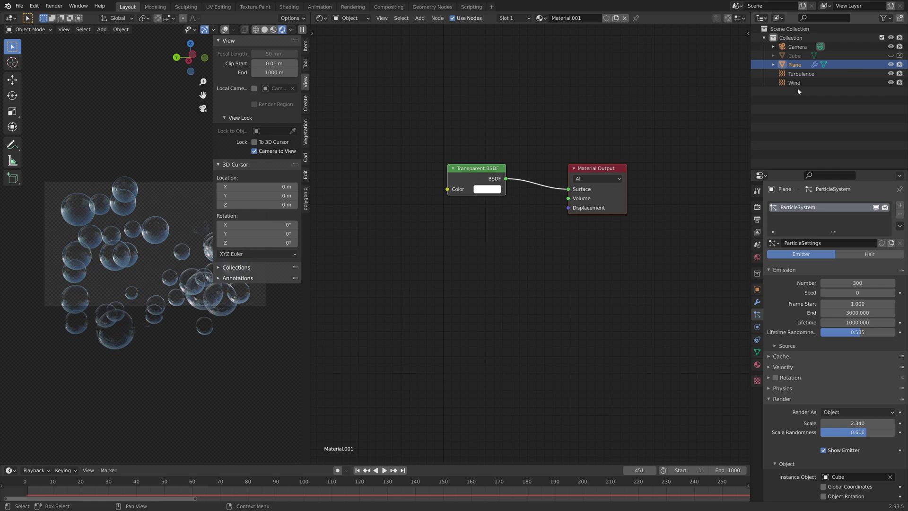
click(807, 356)
scroll(807, 284, down, 5)
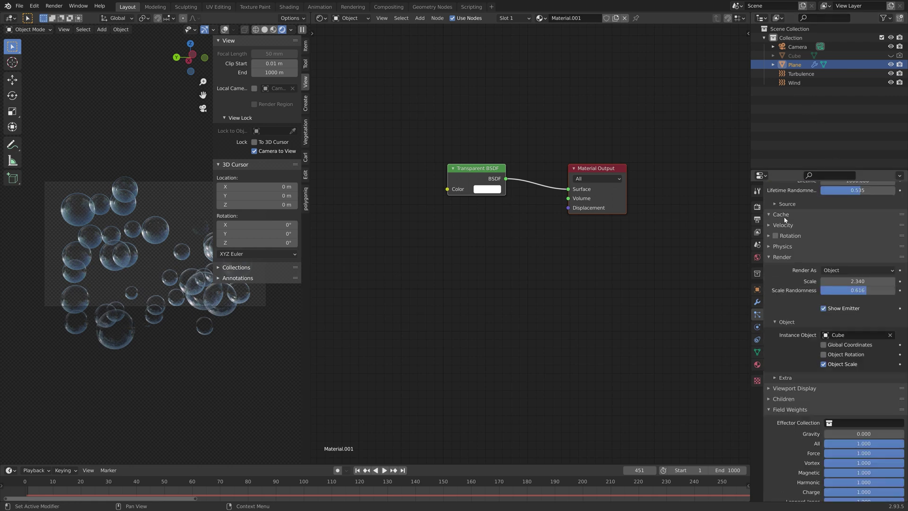
click(807, 311)
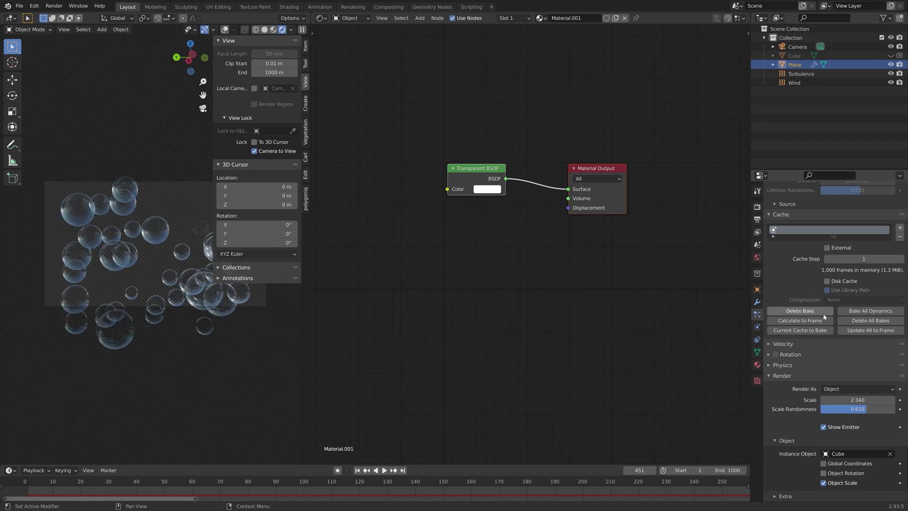
click(797, 47)
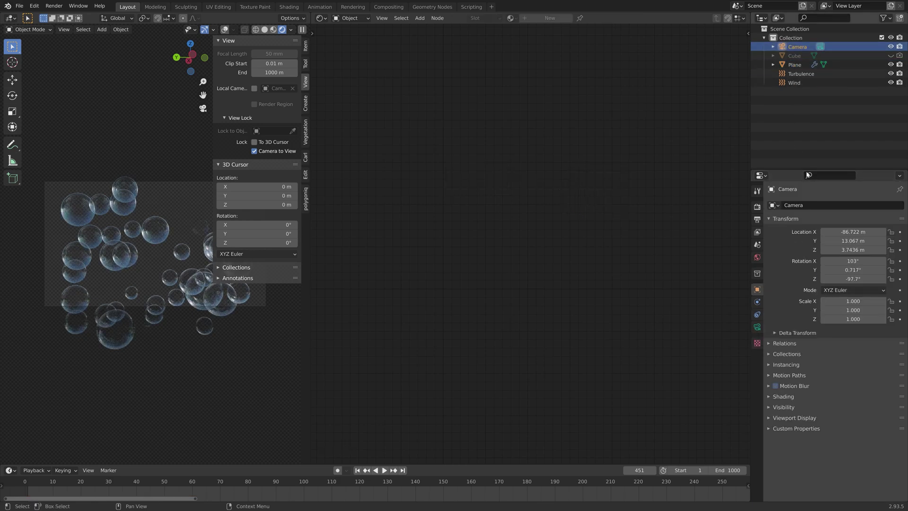
- Set the camera's clip end to 4652 m, scrub the frames, and set Metallic to 0.765
click(756, 327)
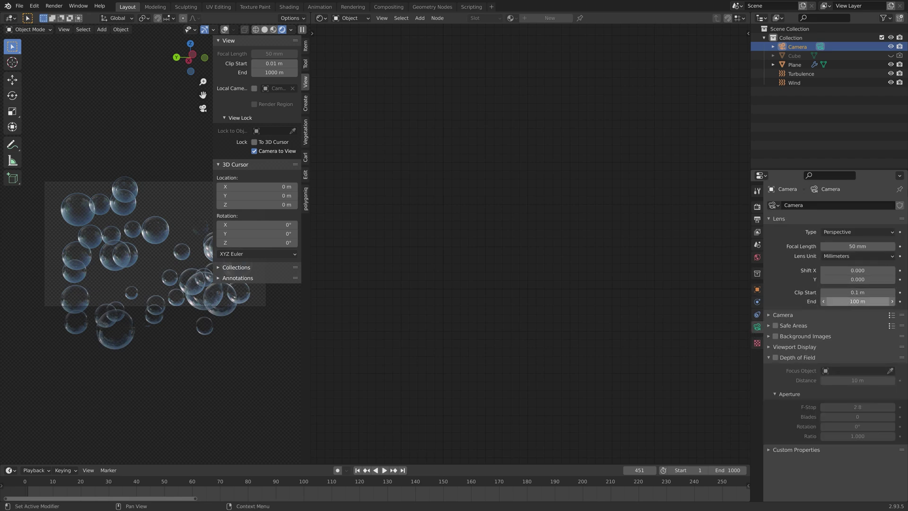
drag(857, 301, 896, 301)
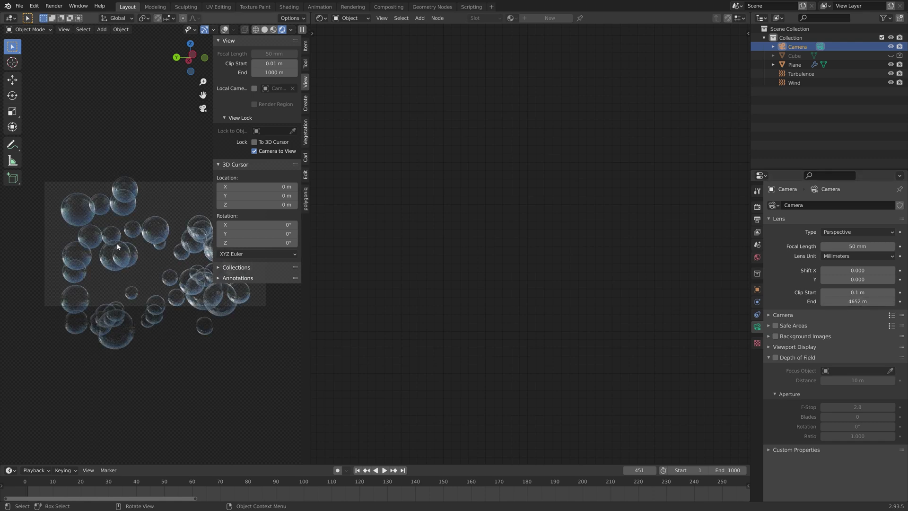
scroll(495, 493, down, 10)
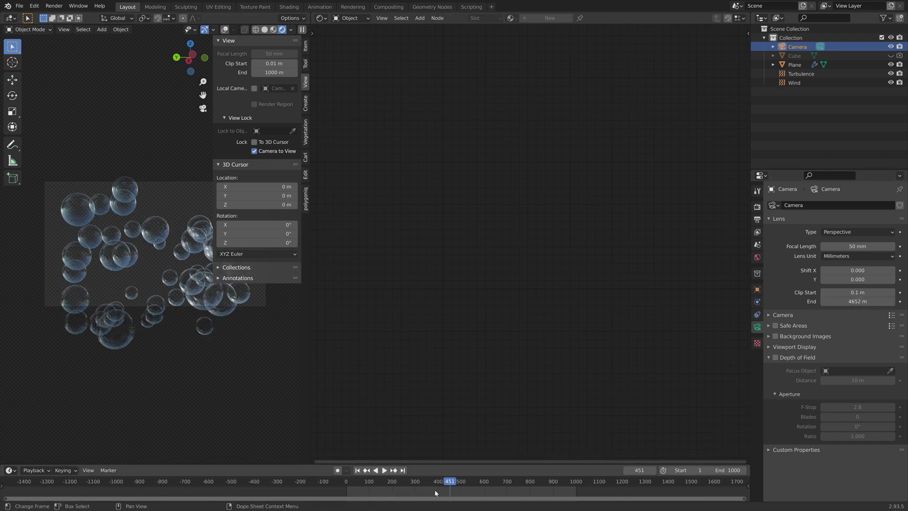
drag(384, 480, 460, 480)
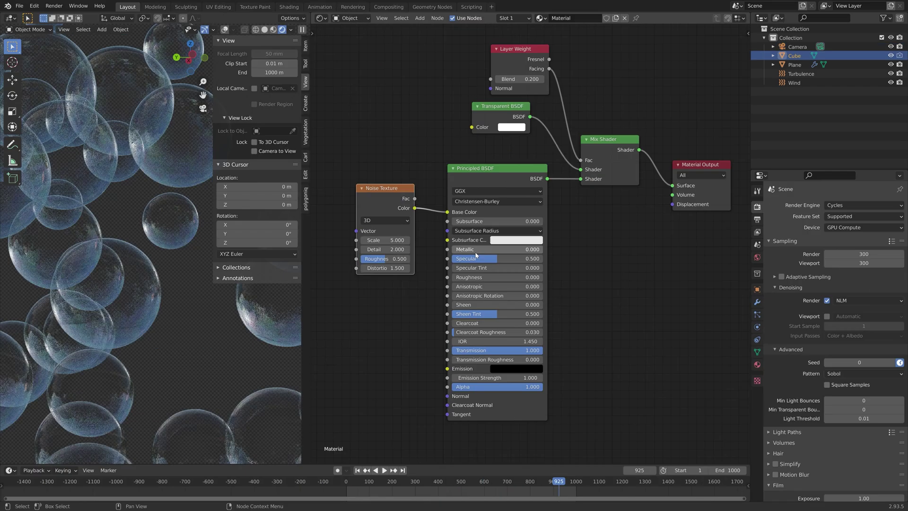
drag(476, 250, 521, 250)
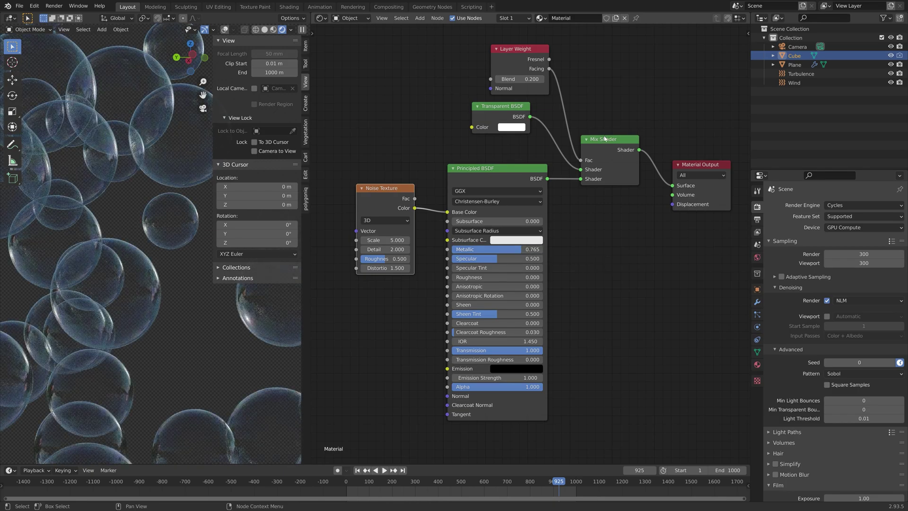
- View through the camera and scale the bubble Cube down to about 0.885
key(KP_0)
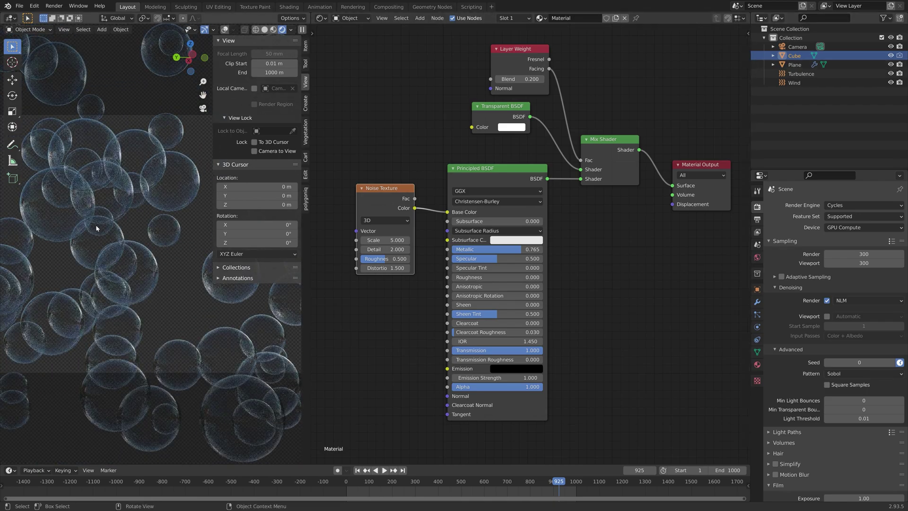
key(s)
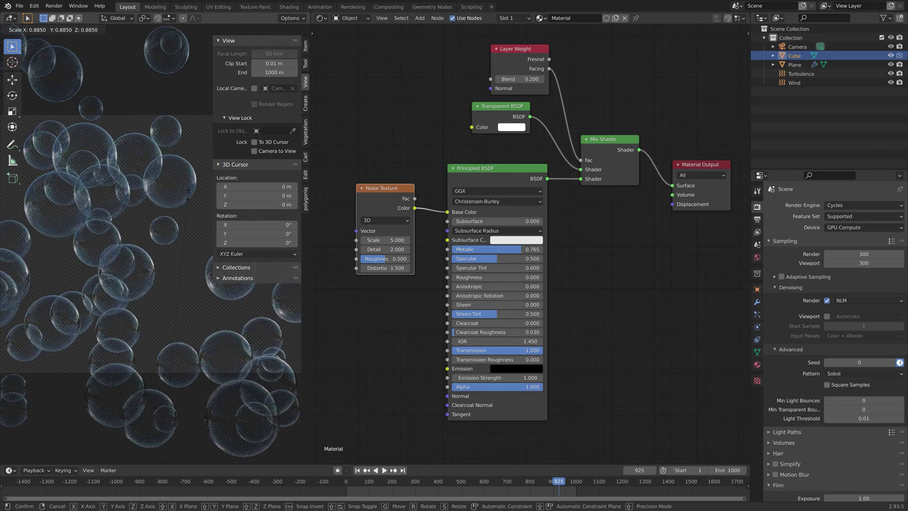
click(153, 249)
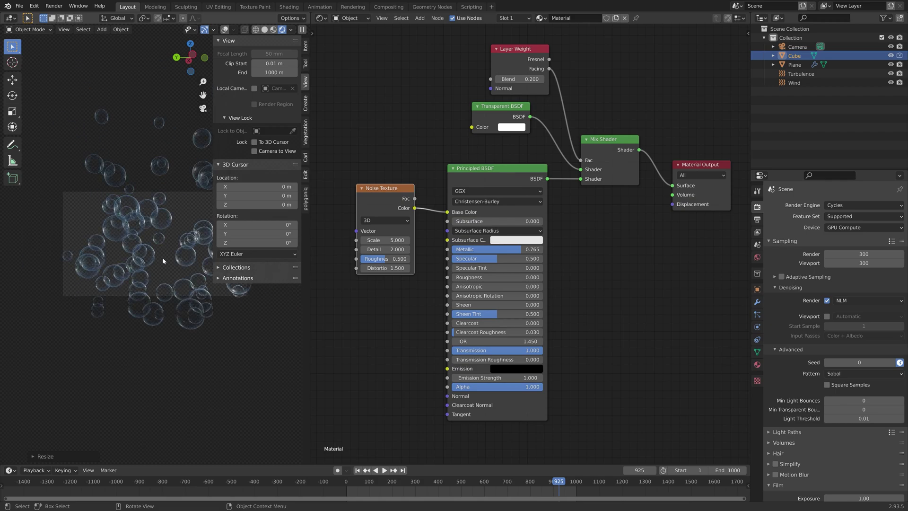
scroll(156, 259, up, 4)
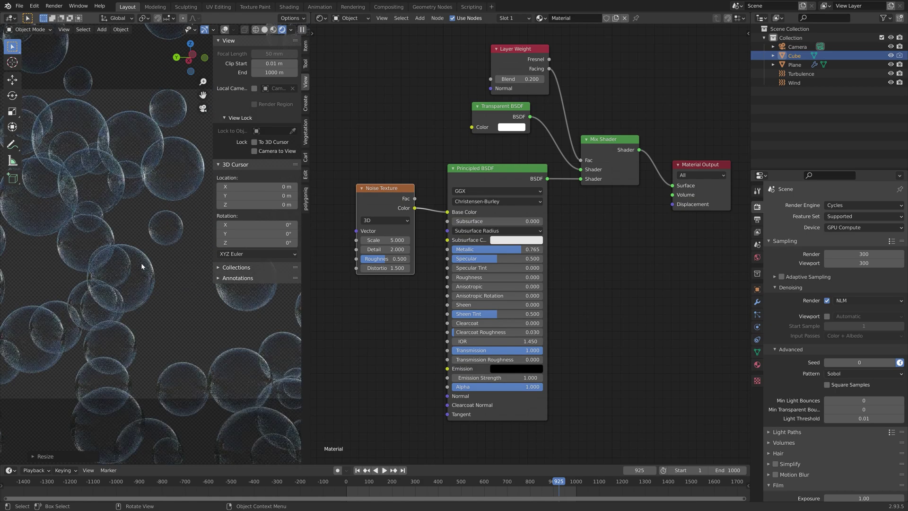
scroll(141, 262, down, 2)
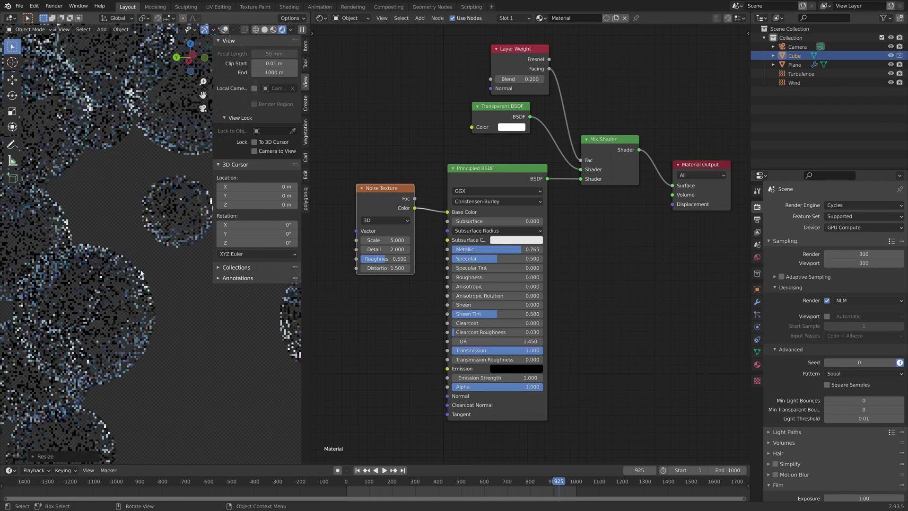
- Save the project as the next version, tut7.blend
key(ctrl+shift+s)
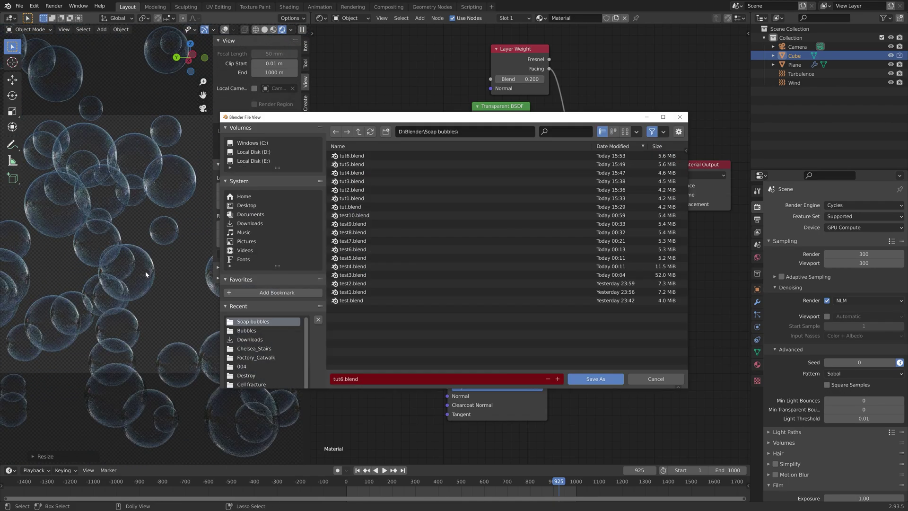
click(558, 379)
click(596, 379)
- Switch the viewport to solid shading and start rendering the scene
click(264, 29)
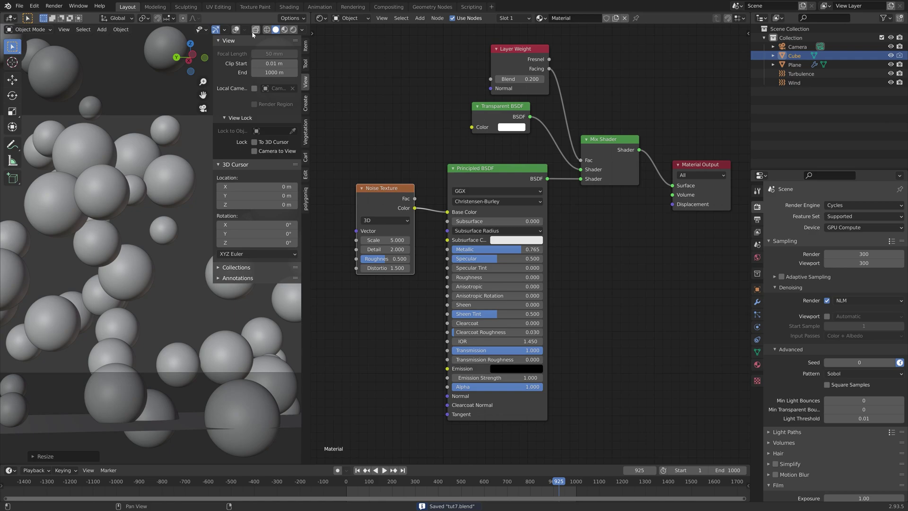
click(54, 6)
click(66, 24)
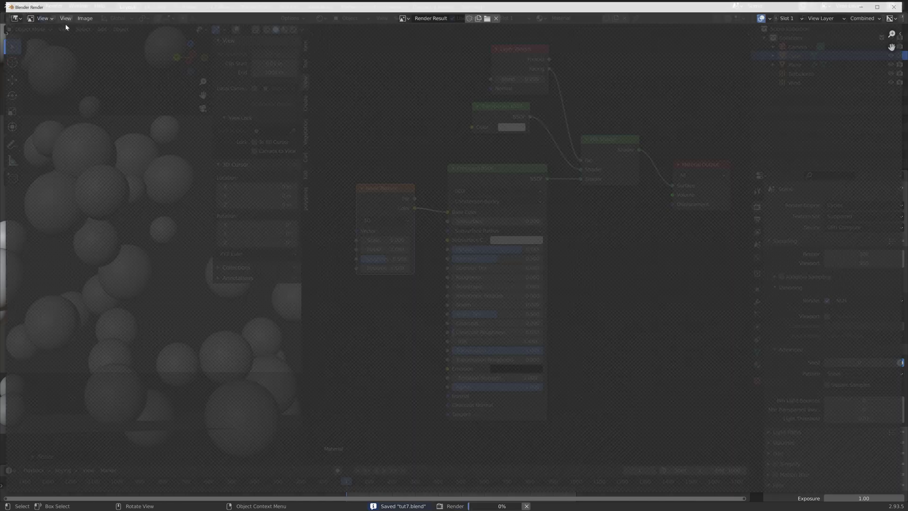